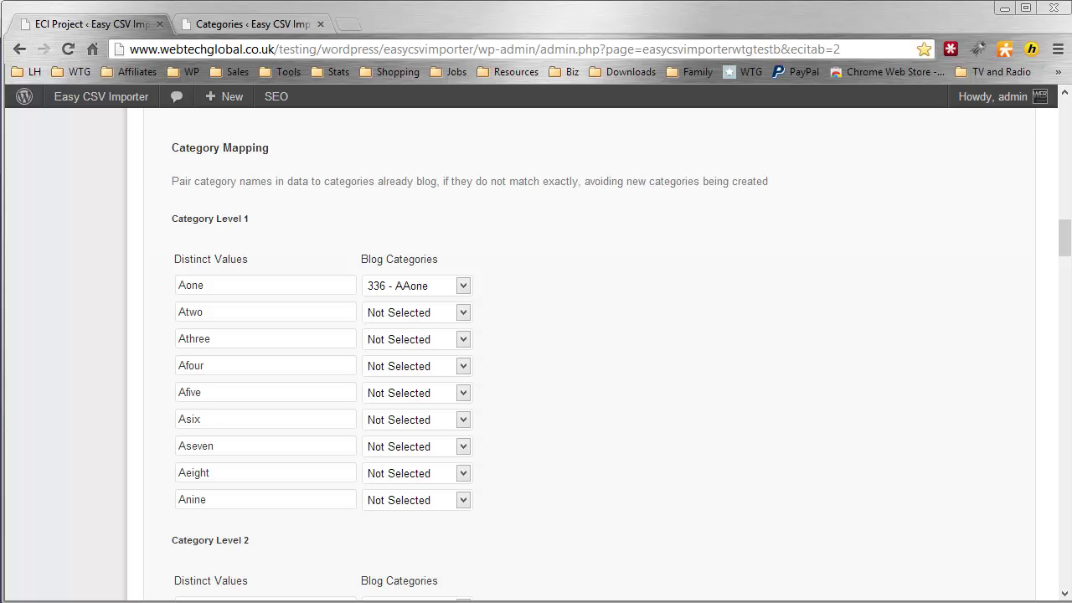
Open the post categories page and examine the existing AAone, BBtwo and CCthree categories and their hierarchy.
drag(1063, 236, 1064, 124)
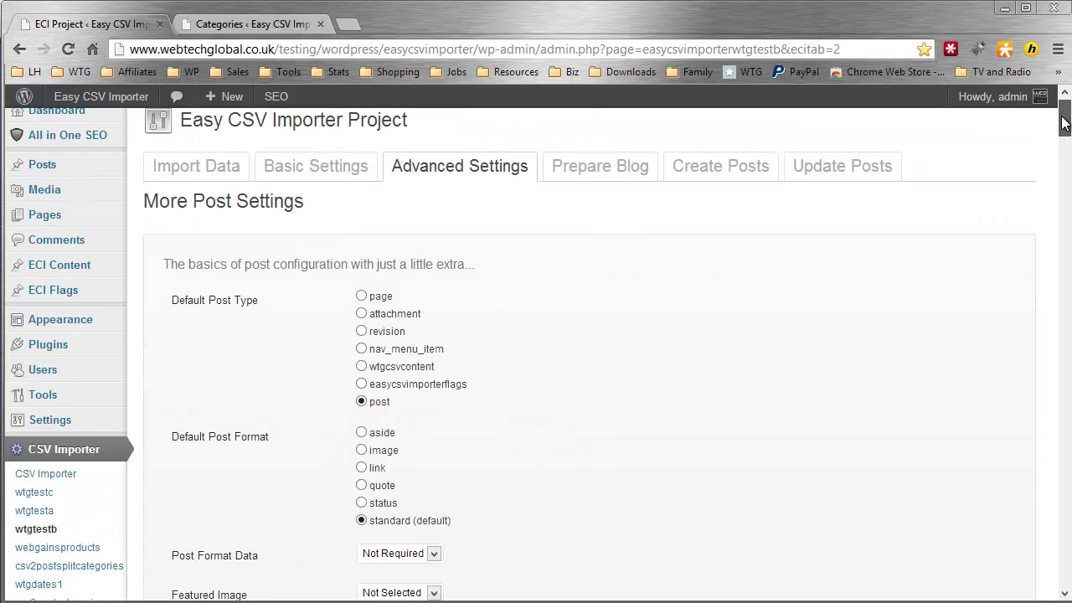
mouse_move(19, 167)
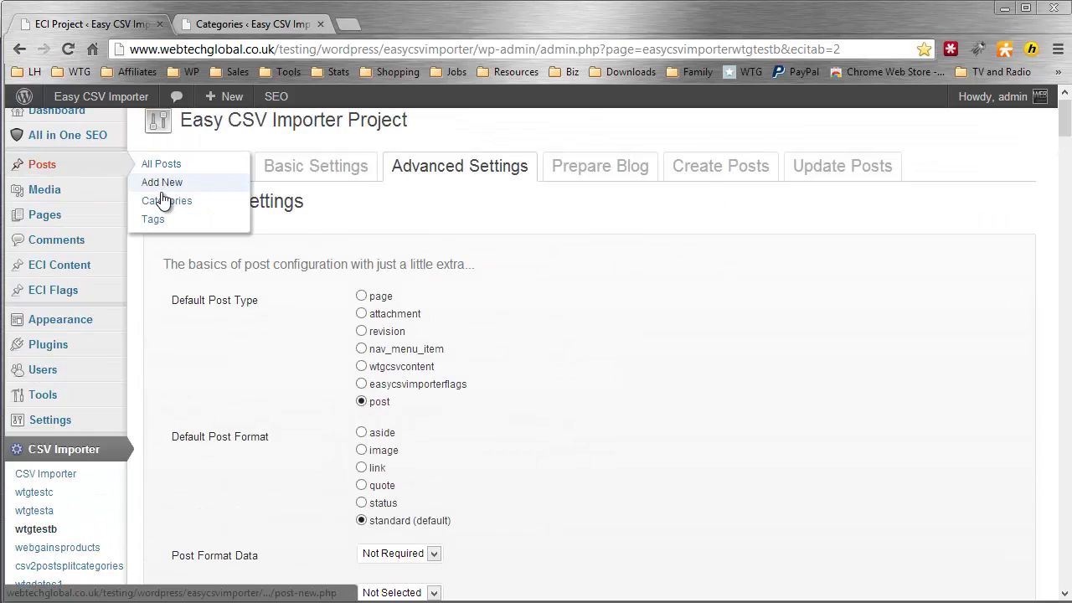
click(165, 202)
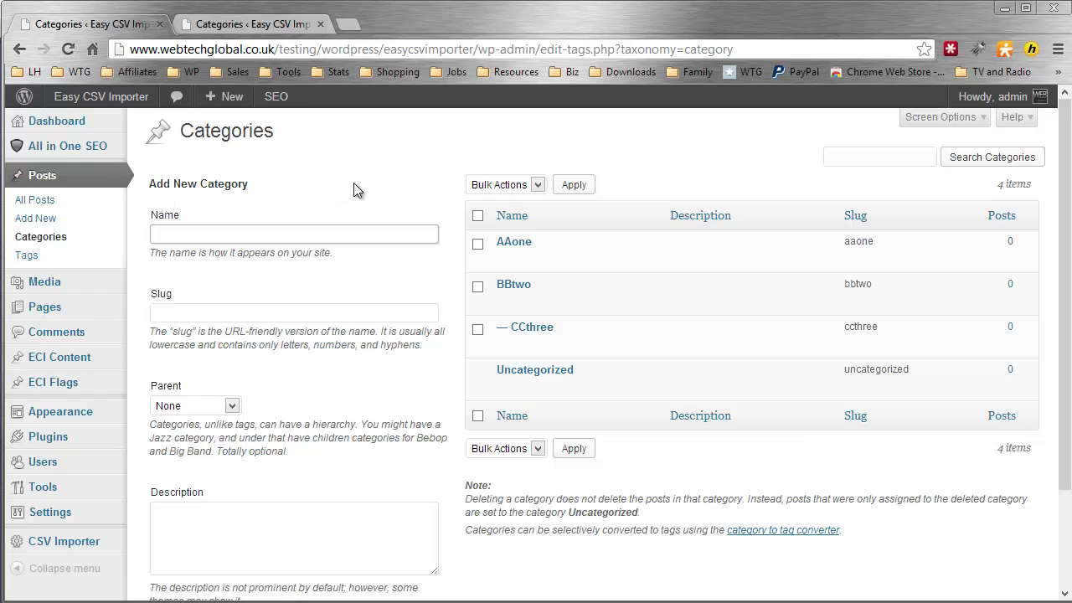
mouse_move(537, 311)
mouse_move(533, 262)
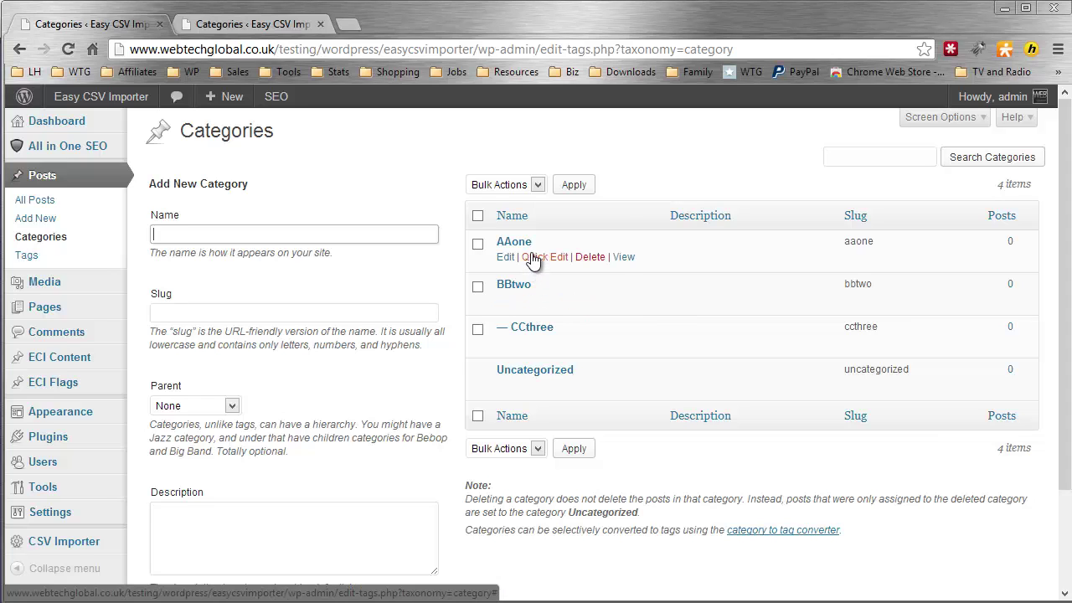
mouse_move(535, 284)
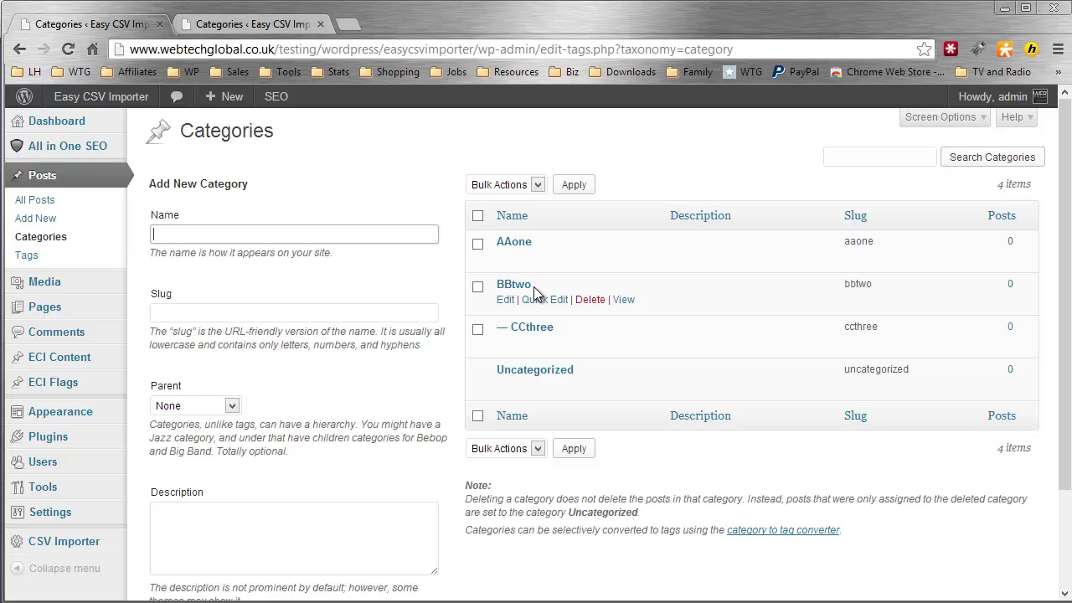
mouse_move(542, 354)
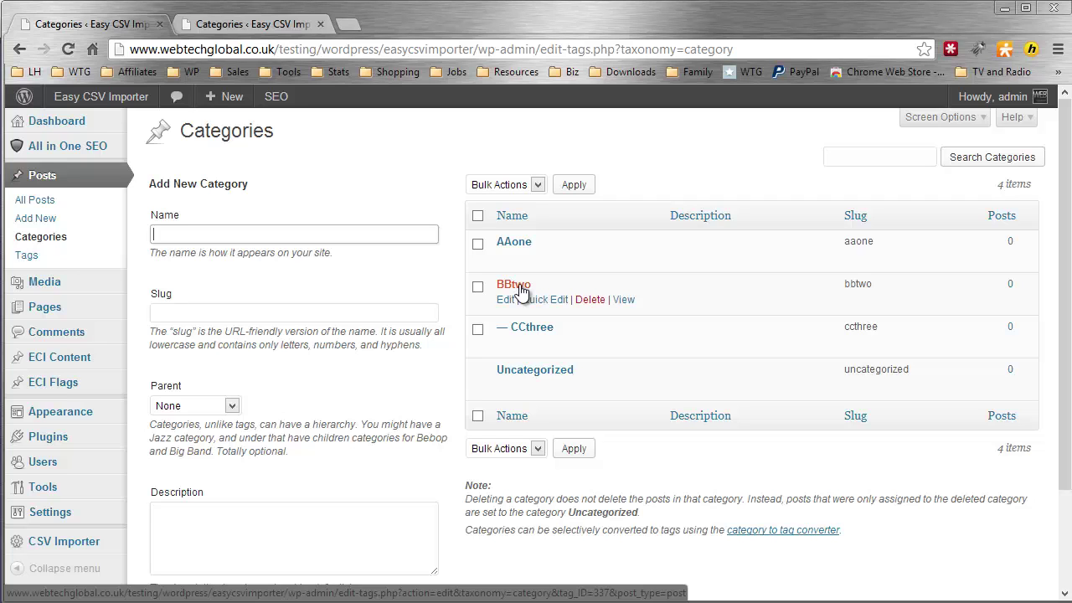
Open the wtgtestb project's Advanced Settings at the Categories section.
scroll(519, 291, down, 1)
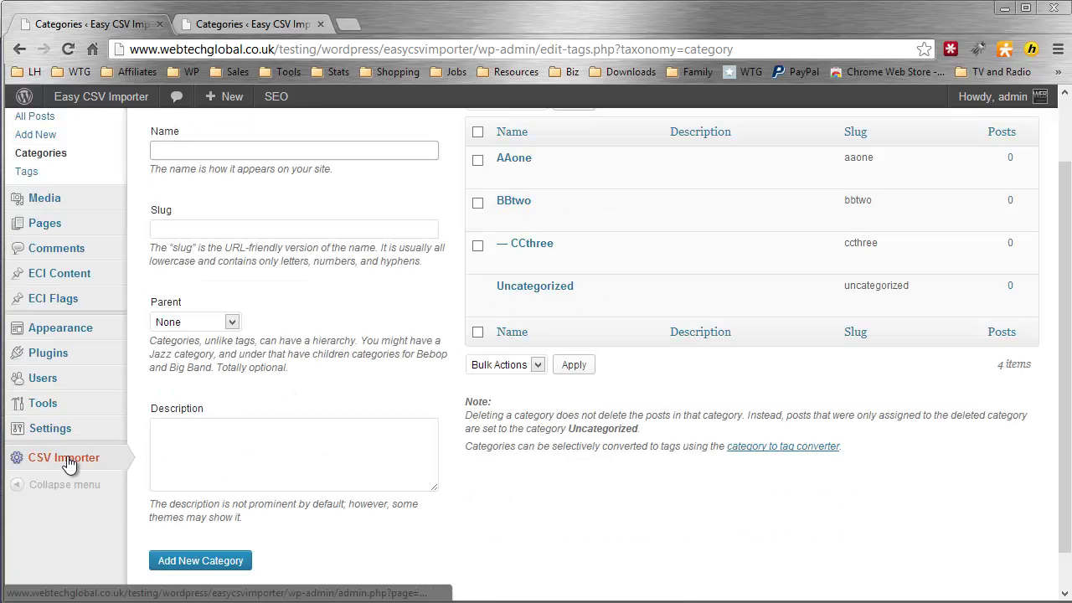
mouse_move(119, 474)
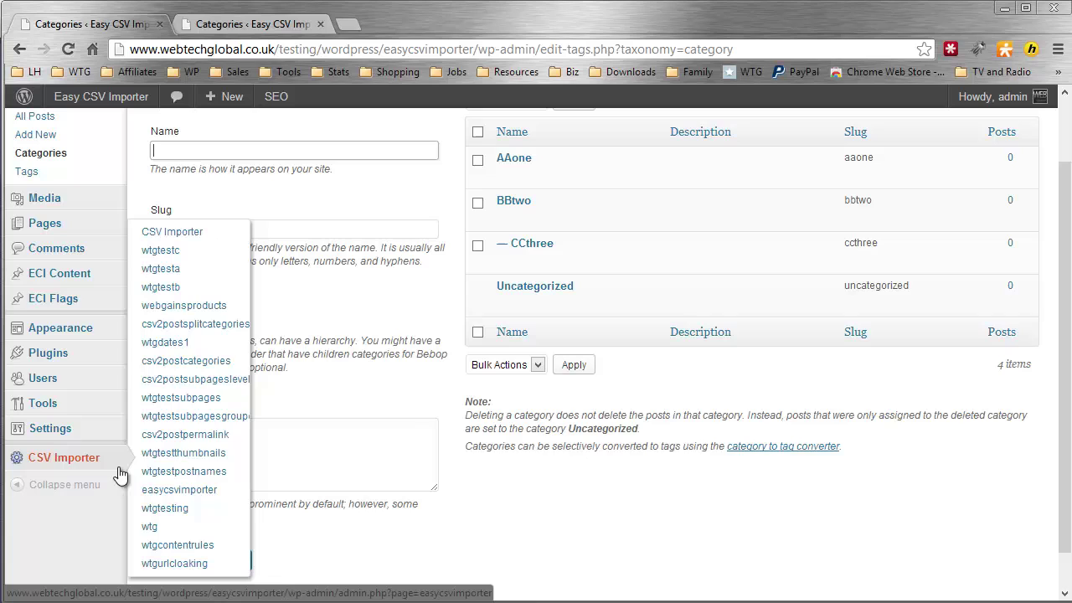
click(185, 290)
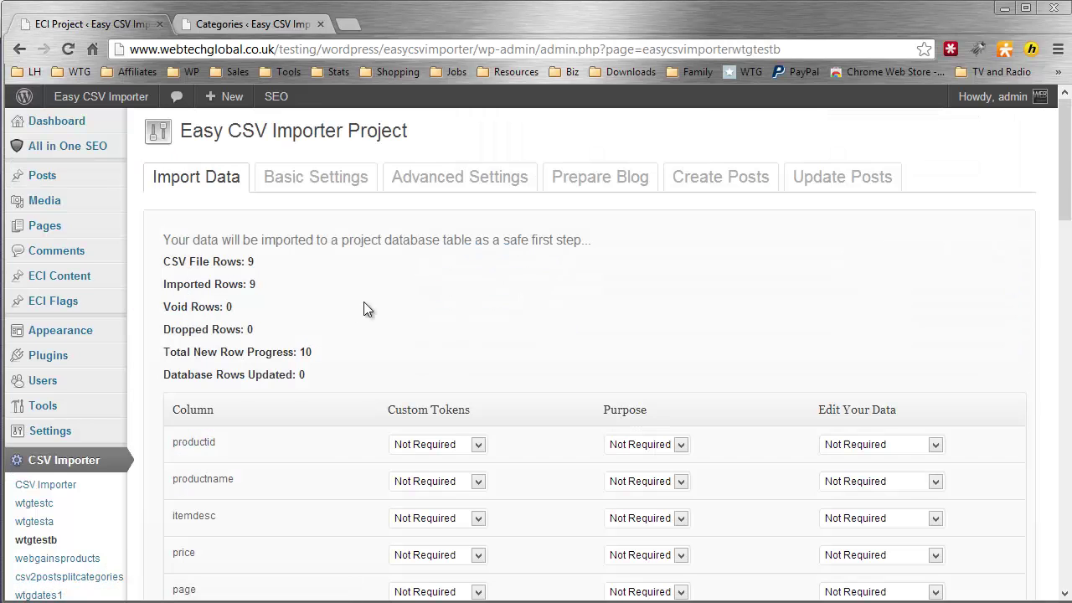
click(488, 191)
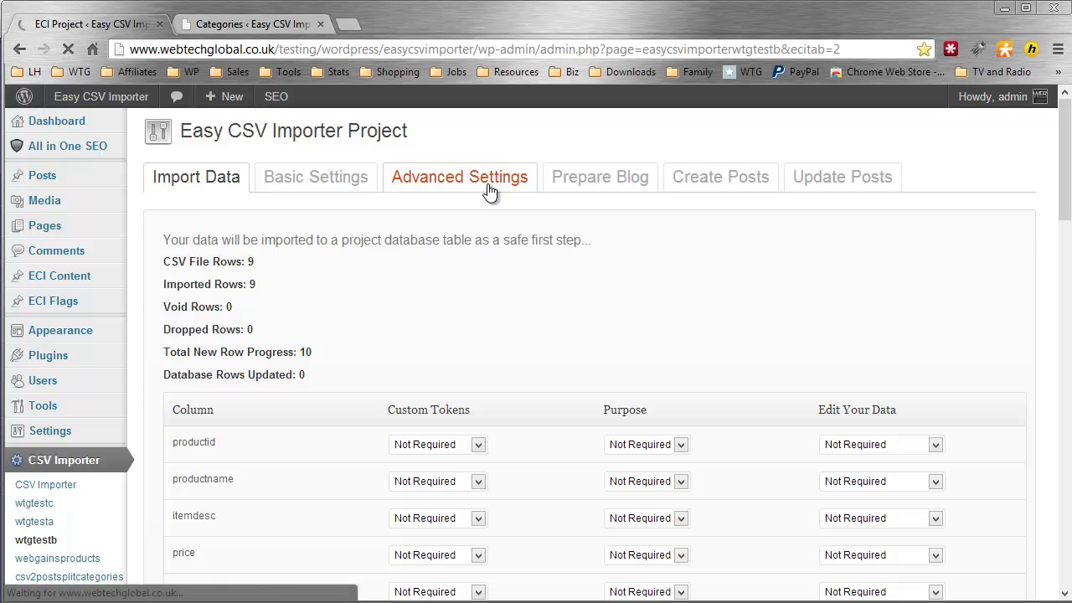
scroll(493, 268, down, 5)
scroll(492, 285, down, 9)
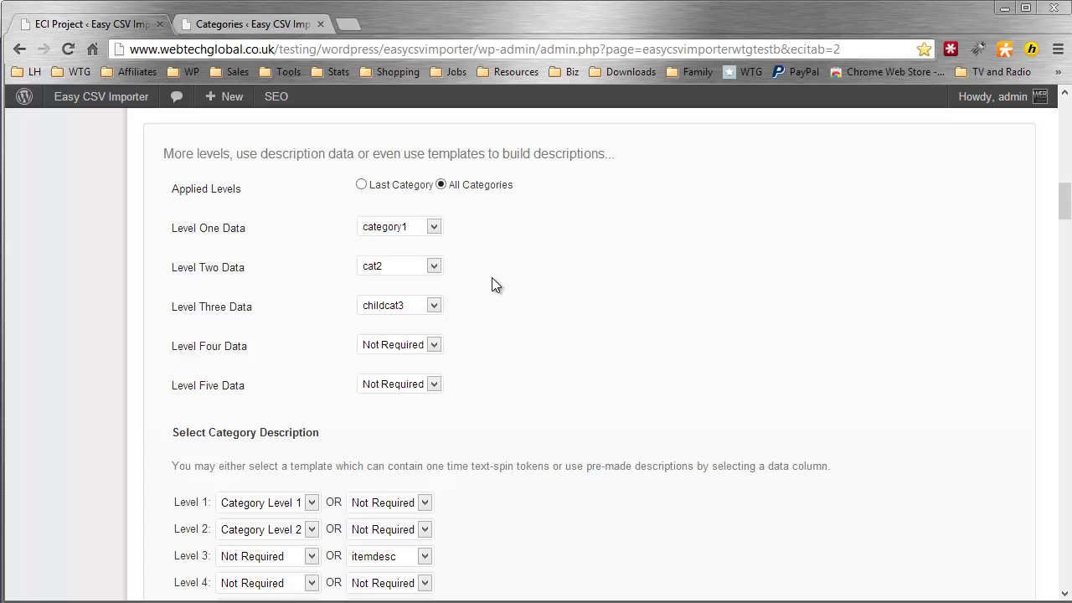
Review the category level data and description settings, and check the Aone entry in the Category Level 1 mapping.
scroll(492, 285, down, 1)
scroll(494, 280, up, 5)
scroll(490, 289, down, 2)
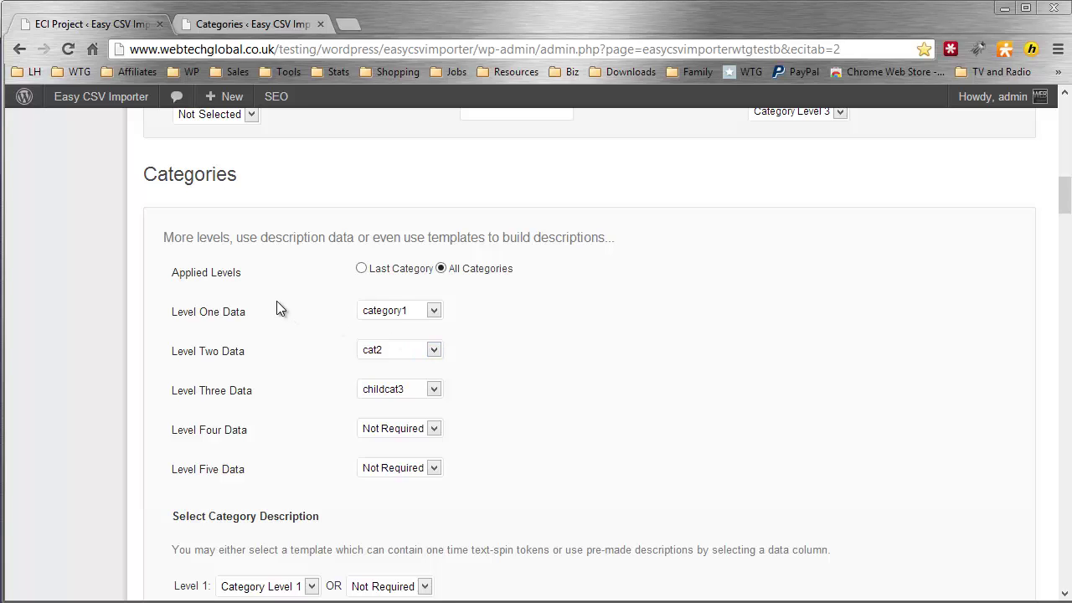
scroll(275, 300, down, 4)
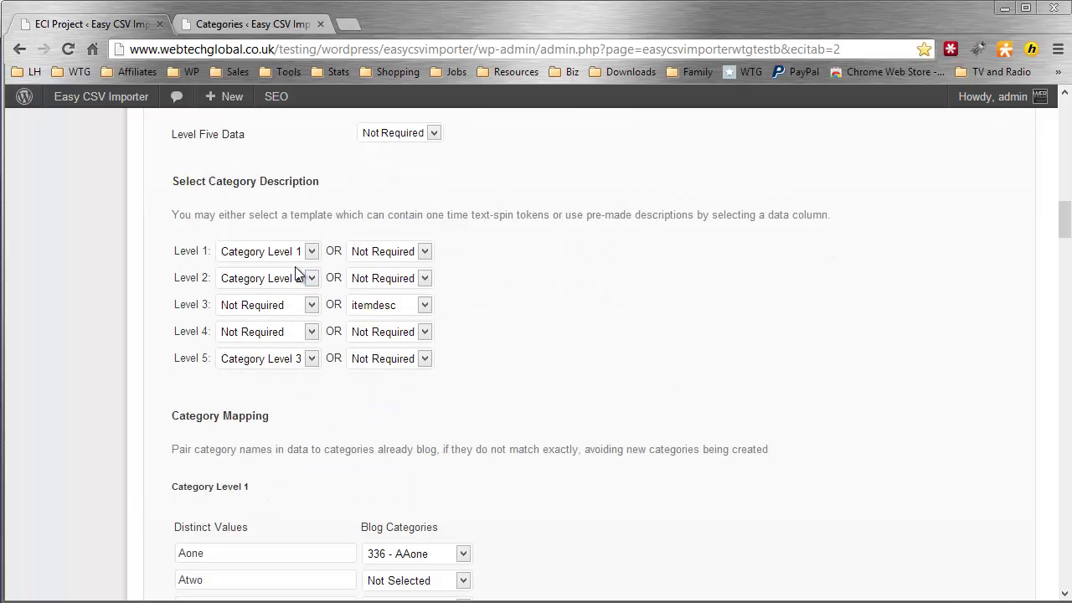
scroll(297, 274, down, 3)
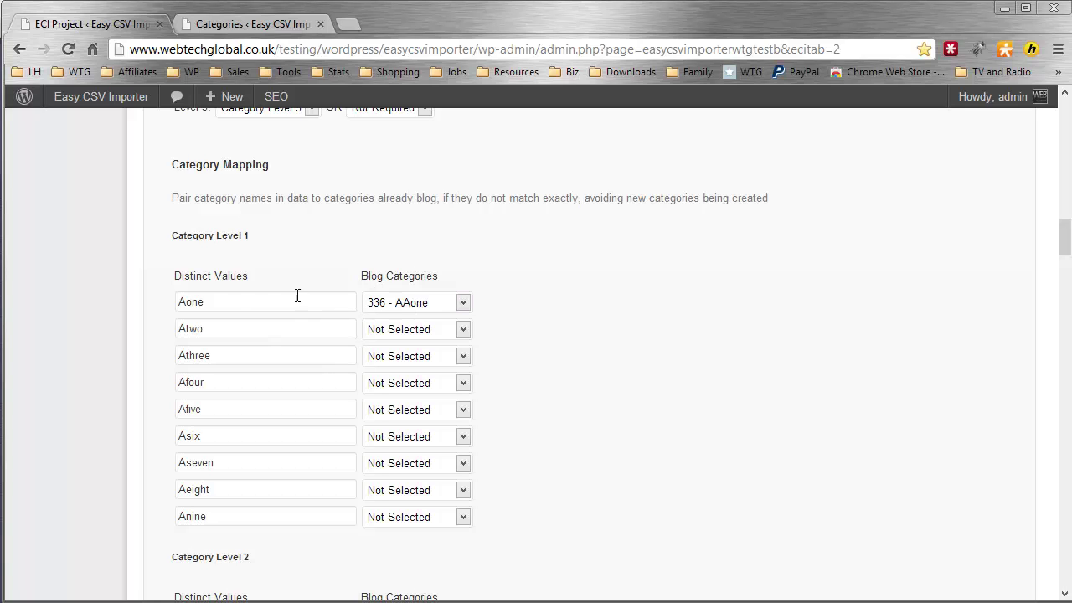
drag(227, 298, 174, 303)
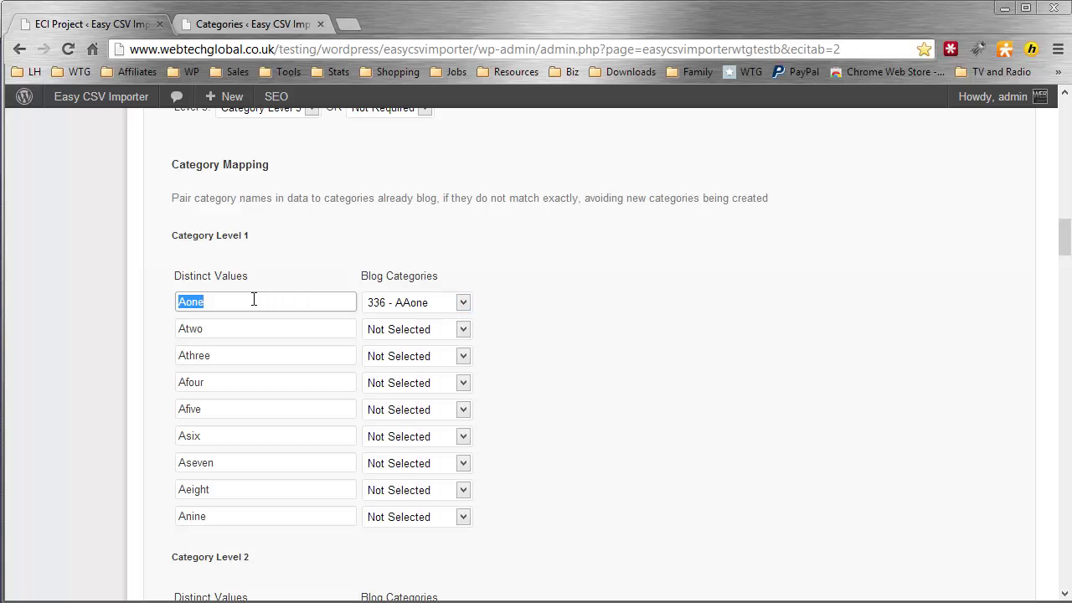
drag(288, 302, 123, 306)
Examine the distinct values Bone to Bfour in the Category Level 2 mapping.
scroll(444, 298, down, 3)
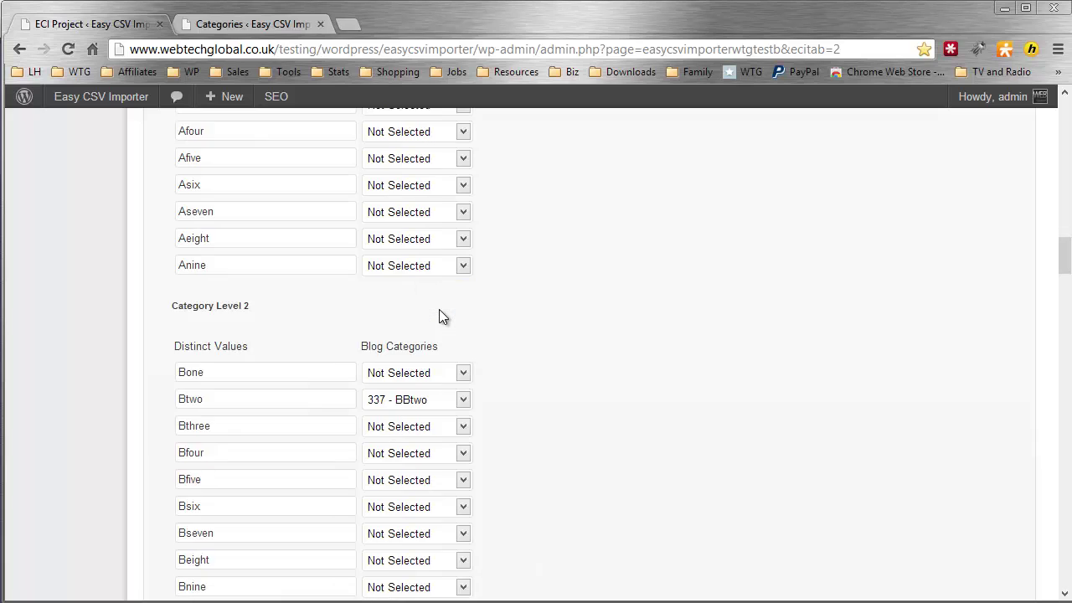
scroll(442, 316, down, 1)
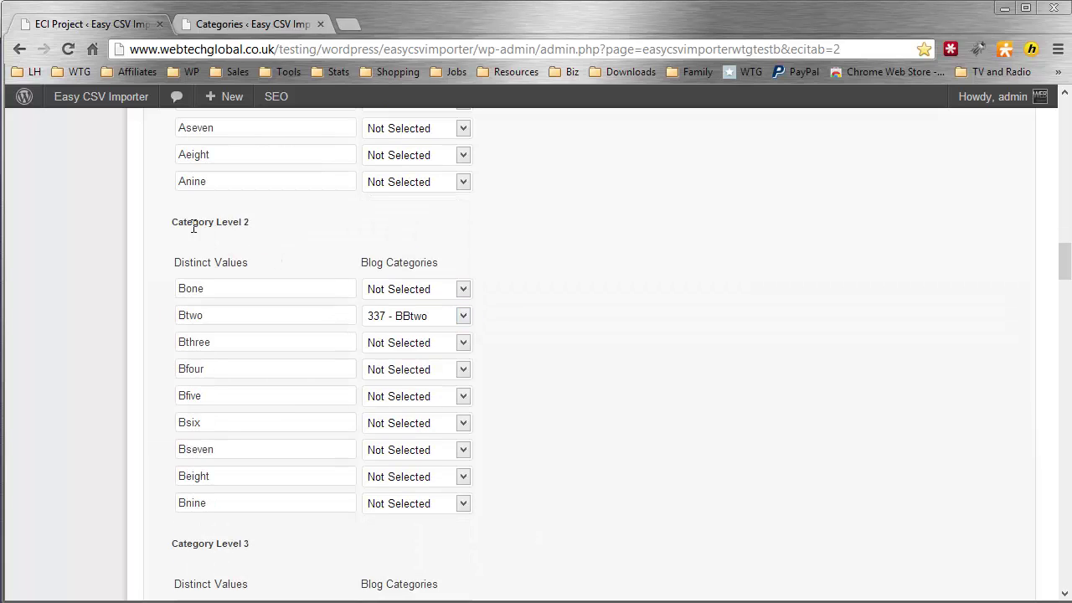
click(210, 289)
click(220, 316)
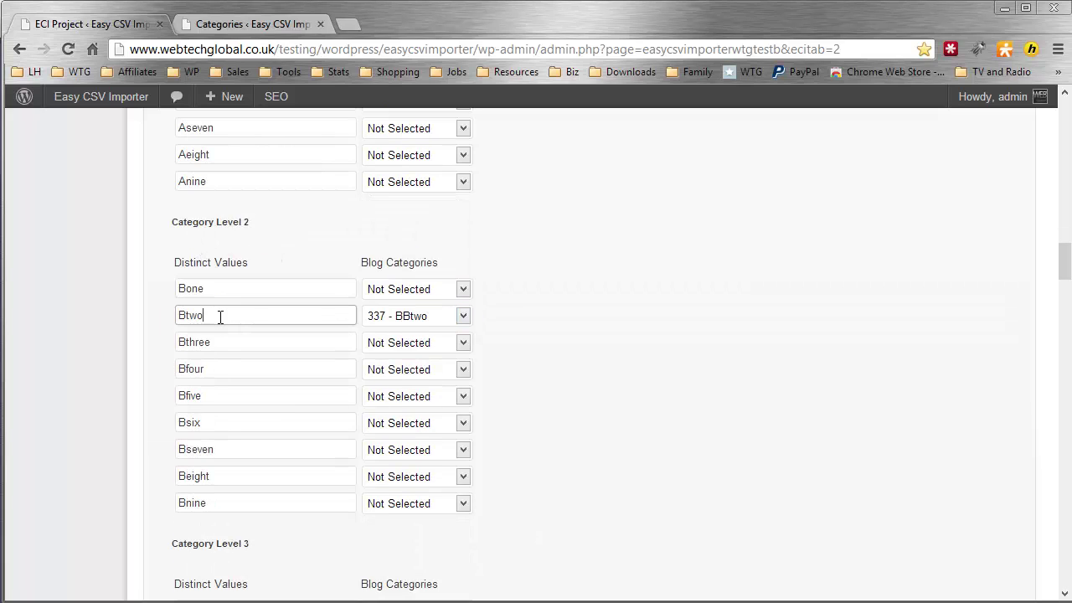
click(225, 340)
click(226, 371)
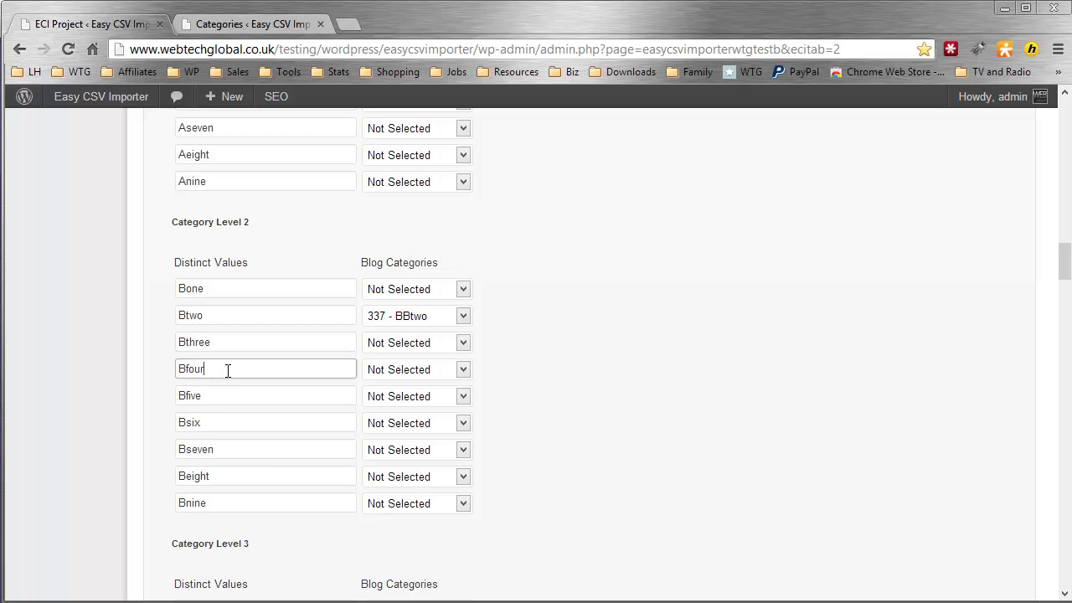
Check the Level Two Data column against the Bone and Btwo values in the Category Level 2 mapping.
scroll(227, 370, up, 7)
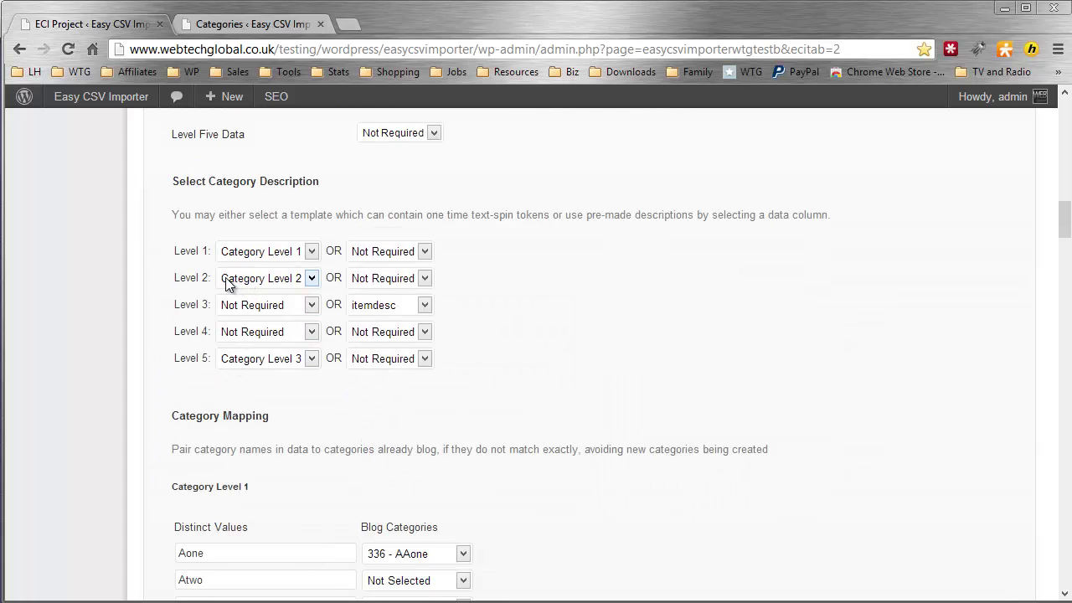
scroll(227, 282, up, 4)
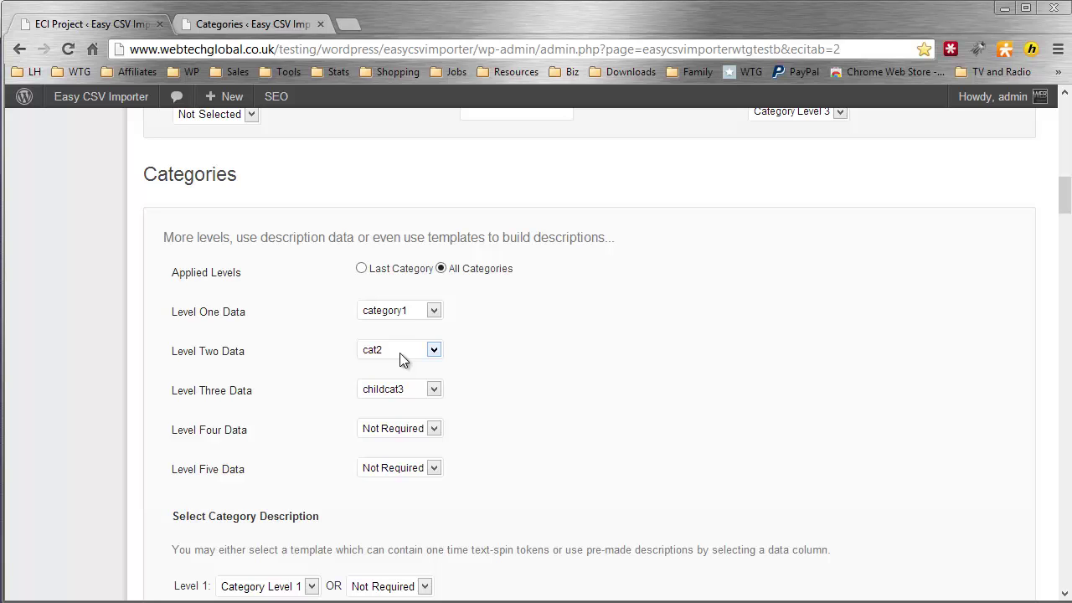
scroll(317, 356, down, 9)
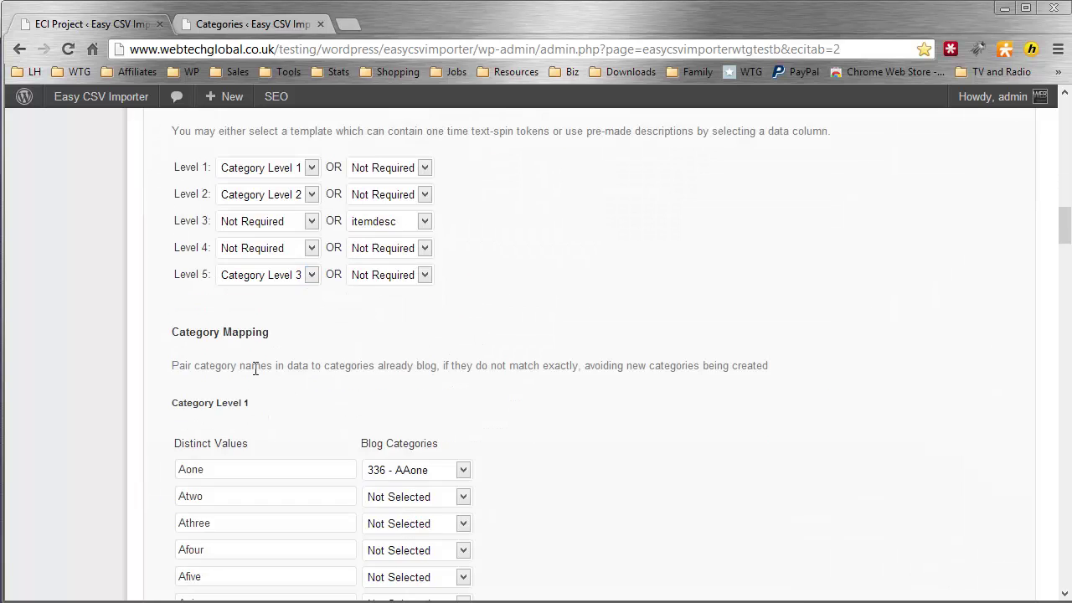
scroll(256, 369, down, 4)
click(255, 368)
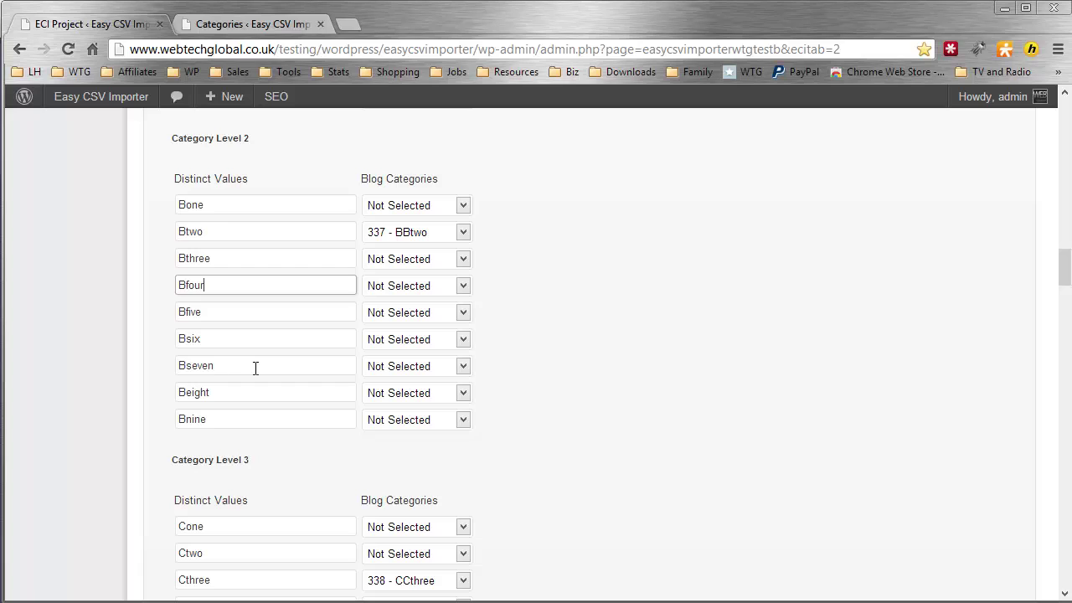
click(222, 206)
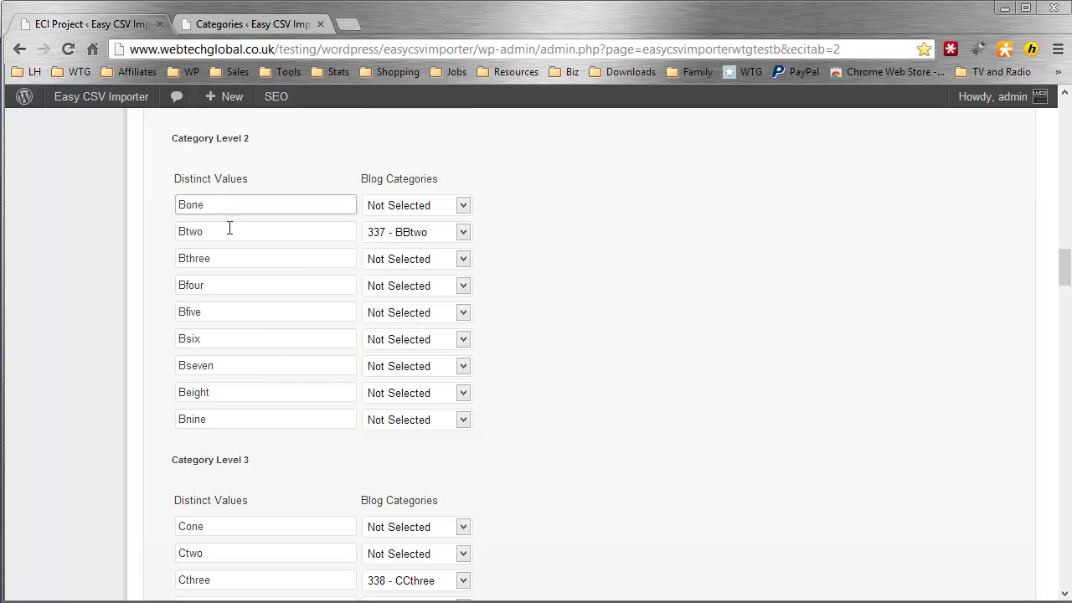
click(229, 230)
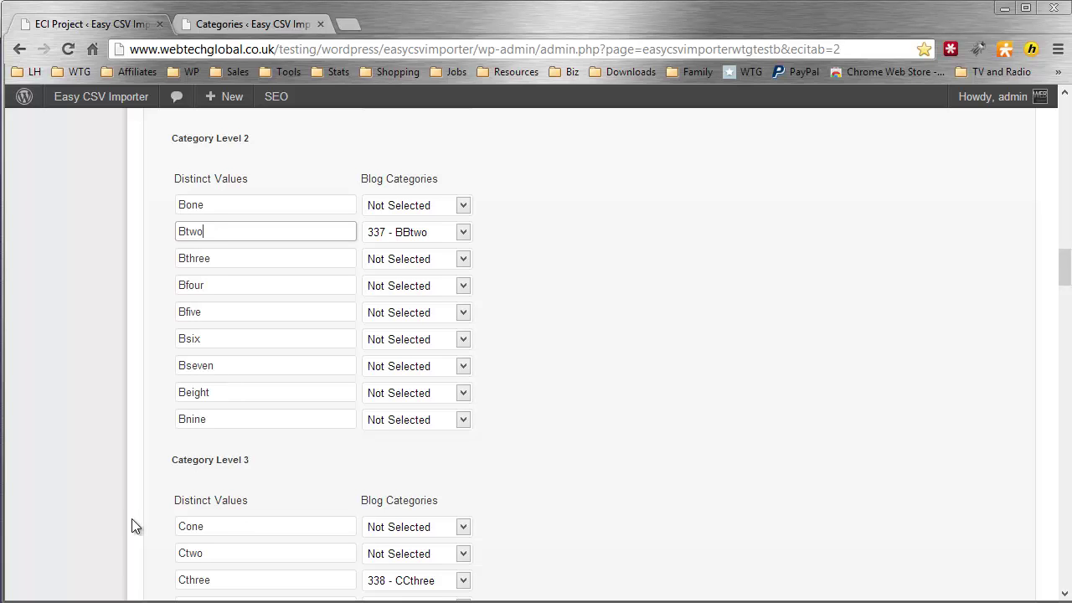
Compare the blog category pairings across the Category Level 1, 2 and 3 mappings.
scroll(156, 525, down, 1)
scroll(240, 327, up, 2)
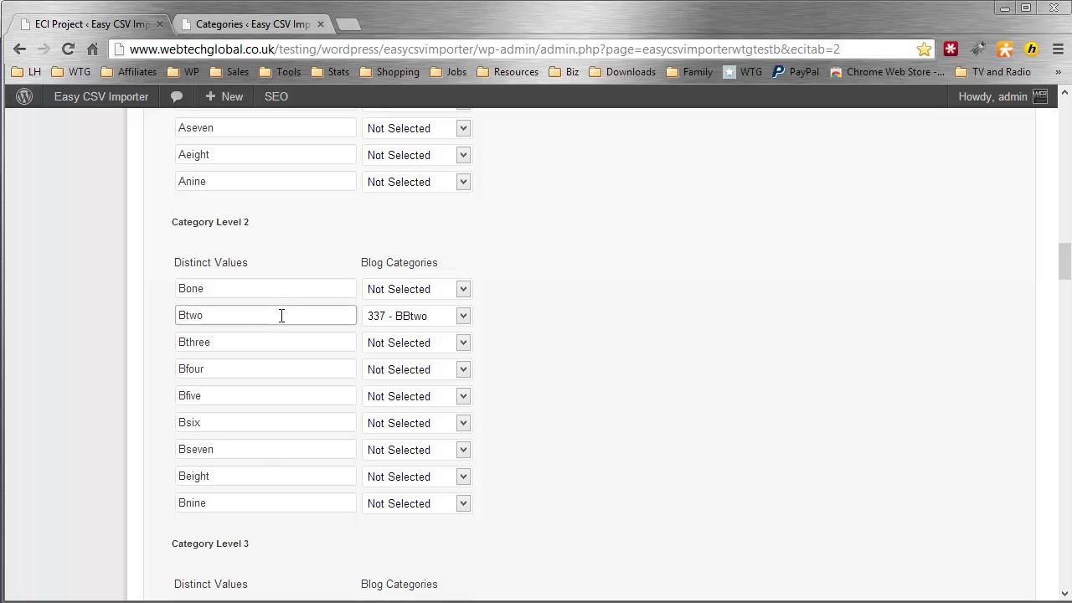
scroll(282, 315, down, 4)
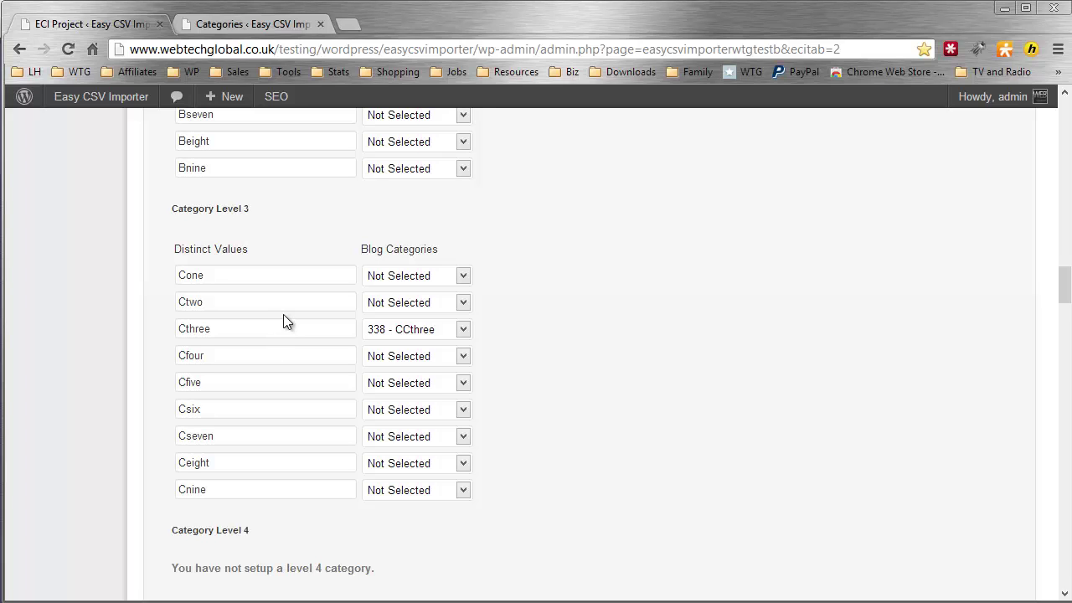
scroll(283, 314, up, 2)
scroll(286, 315, up, 1)
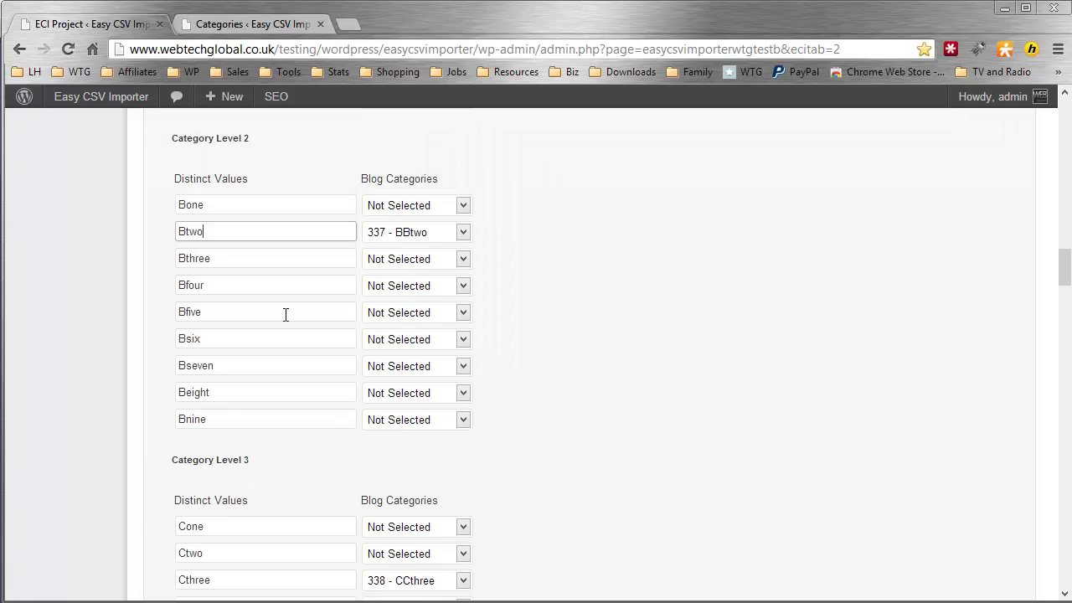
scroll(285, 315, up, 1)
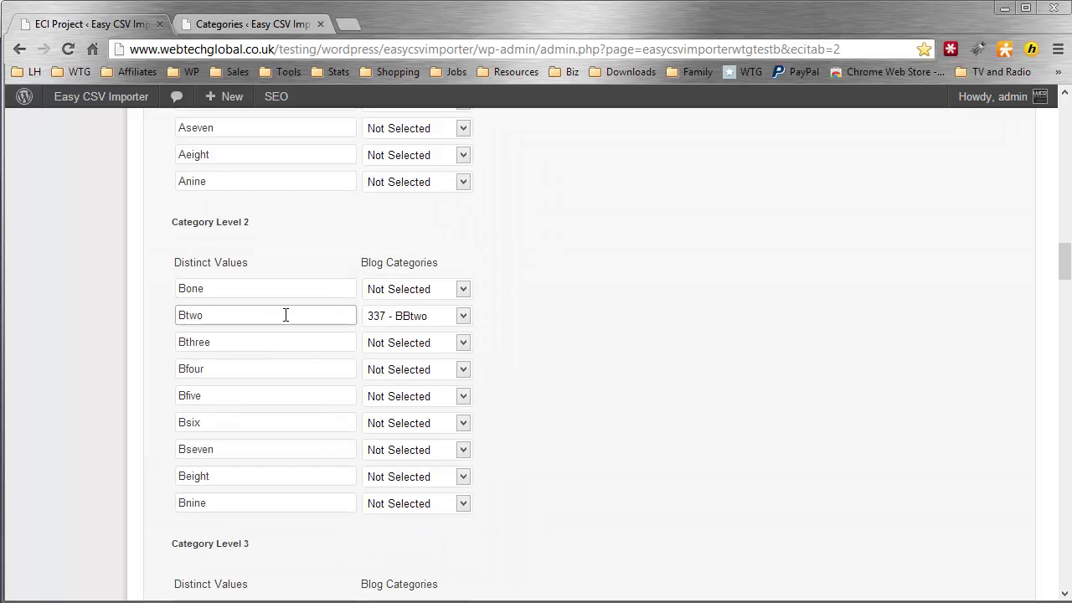
scroll(286, 315, up, 1)
scroll(284, 316, up, 2)
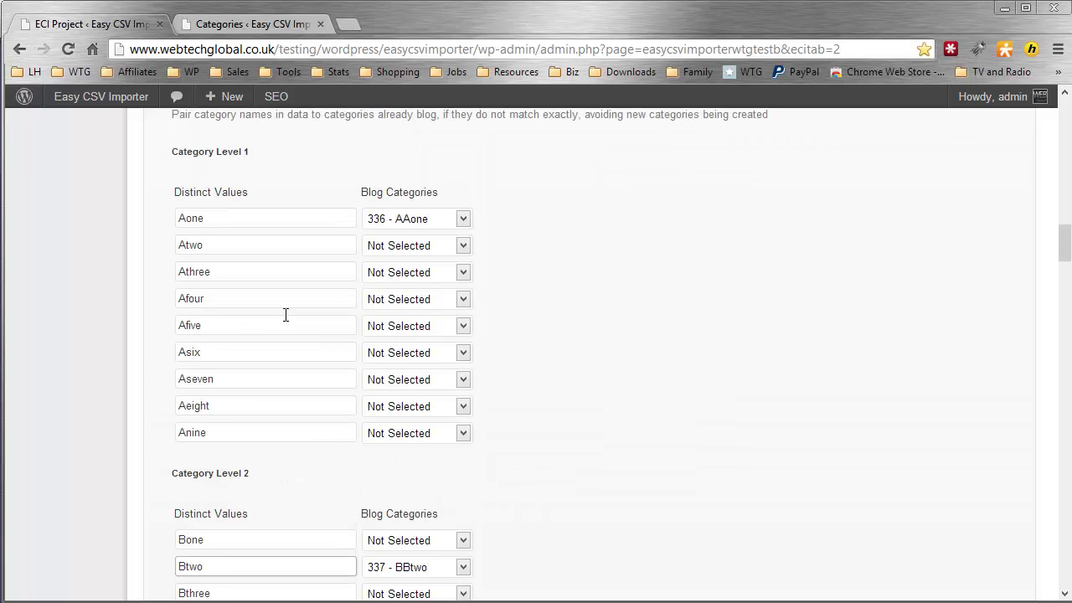
Inspect the unpaired values Atwo and Athree in Category Level 1 and Bthree and Bfour in Category Level 2.
scroll(286, 315, down, 1)
scroll(285, 315, up, 1)
click(217, 247)
click(233, 269)
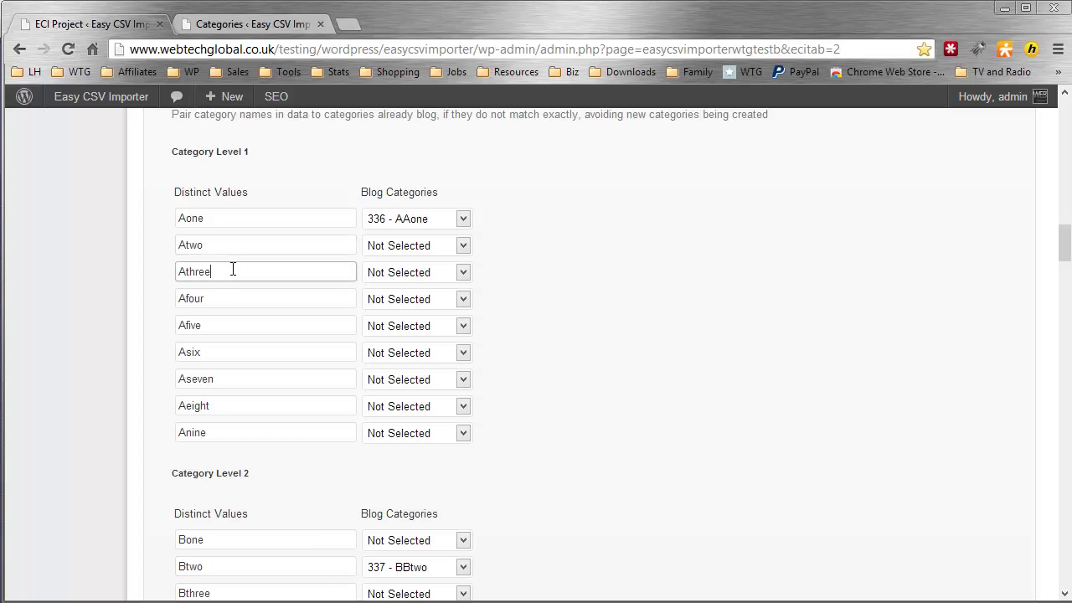
scroll(234, 274, down, 3)
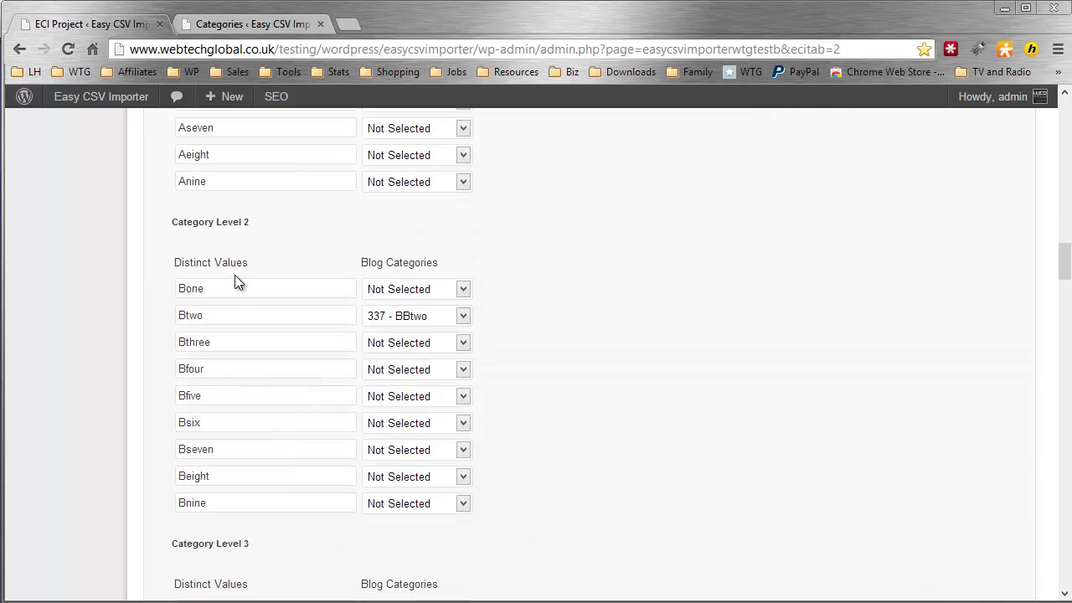
click(248, 341)
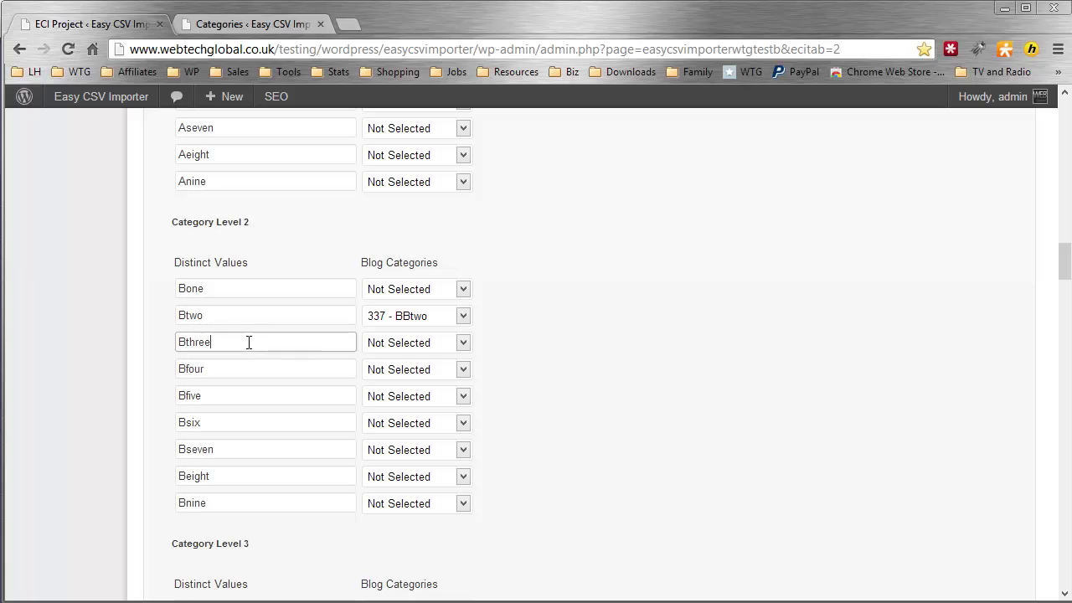
click(246, 362)
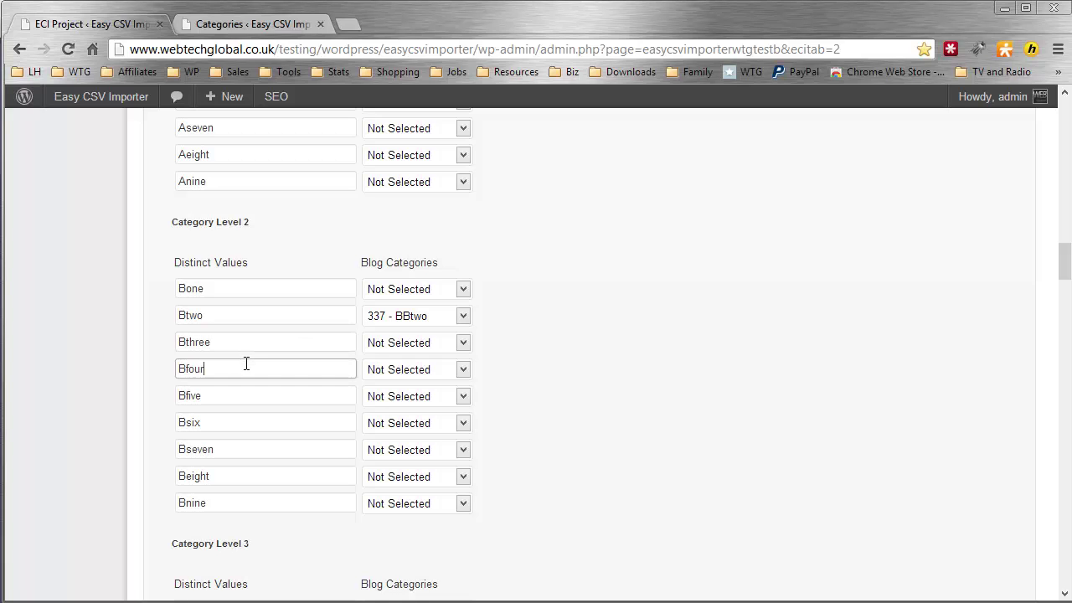
scroll(246, 363, up, 1)
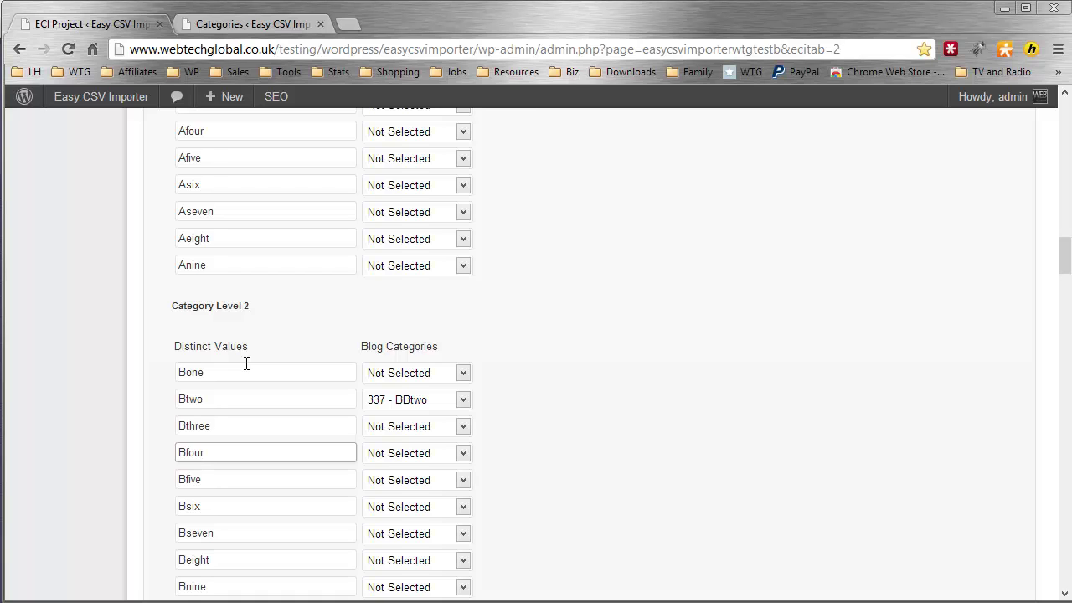
Compare the Category Level 2 mapping with the Category Level 3 mapping, including the Btwo and Cthree pairings.
scroll(246, 363, down, 5)
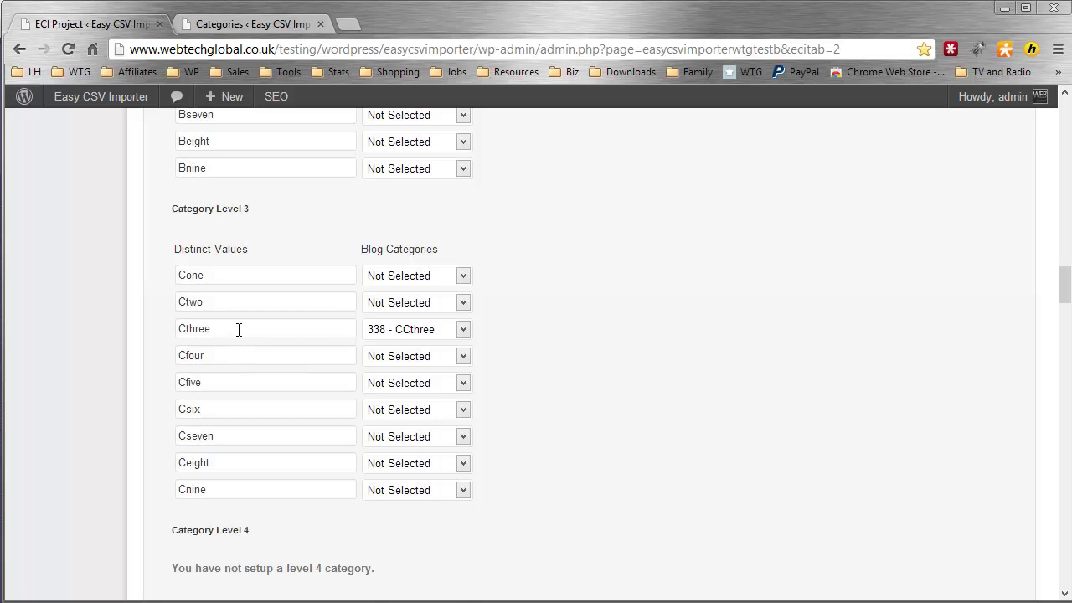
scroll(239, 329, up, 2)
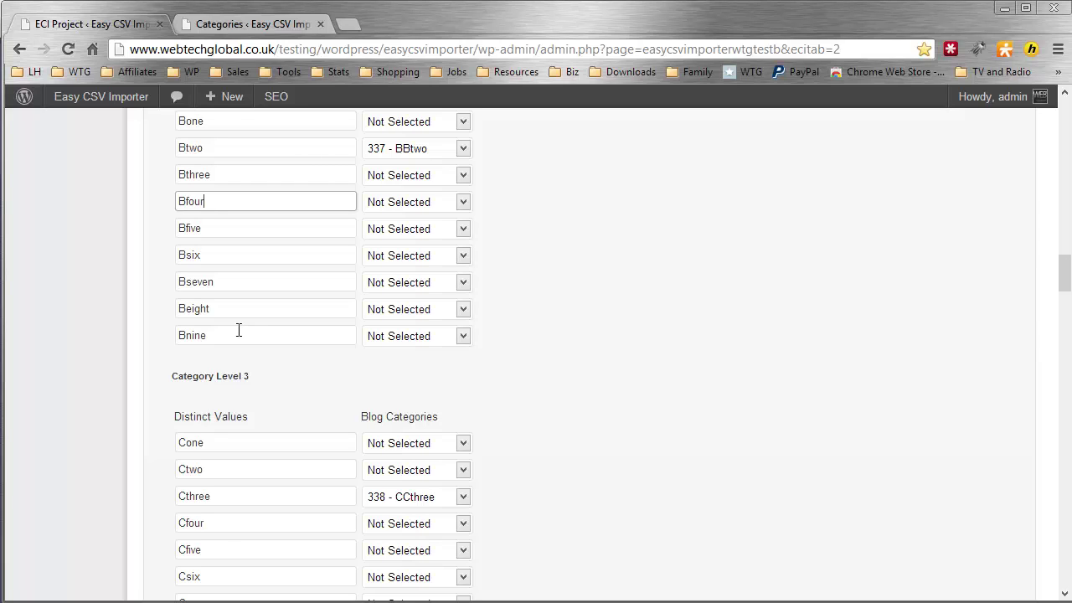
scroll(725, 313, down, 2)
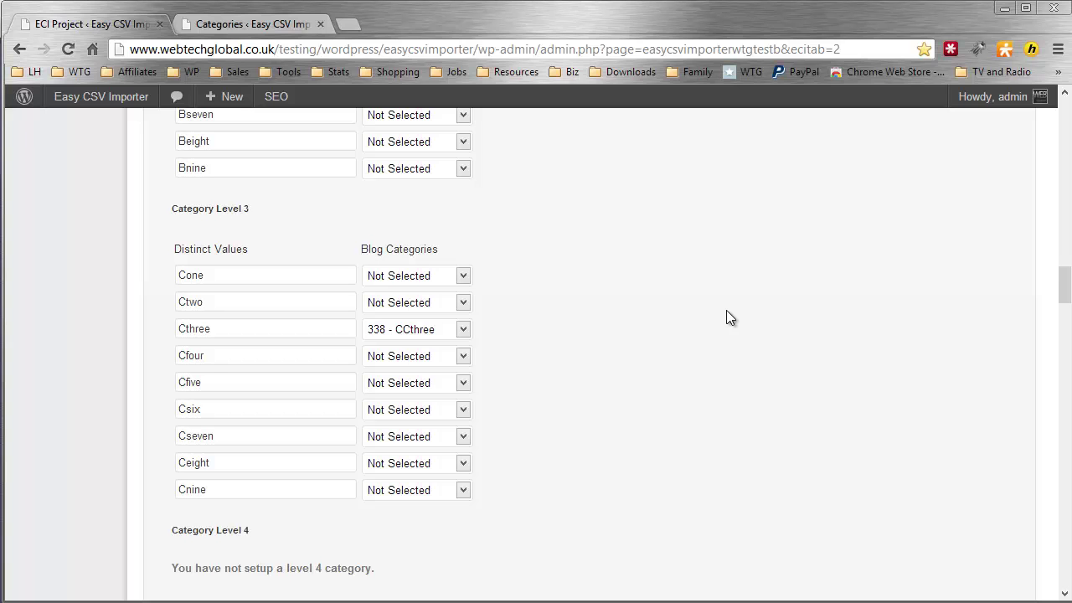
Create the level 1 categories from the wtgtestb project's blog preparation settings.
scroll(726, 317, down, 3)
drag(1065, 304, 1047, 88)
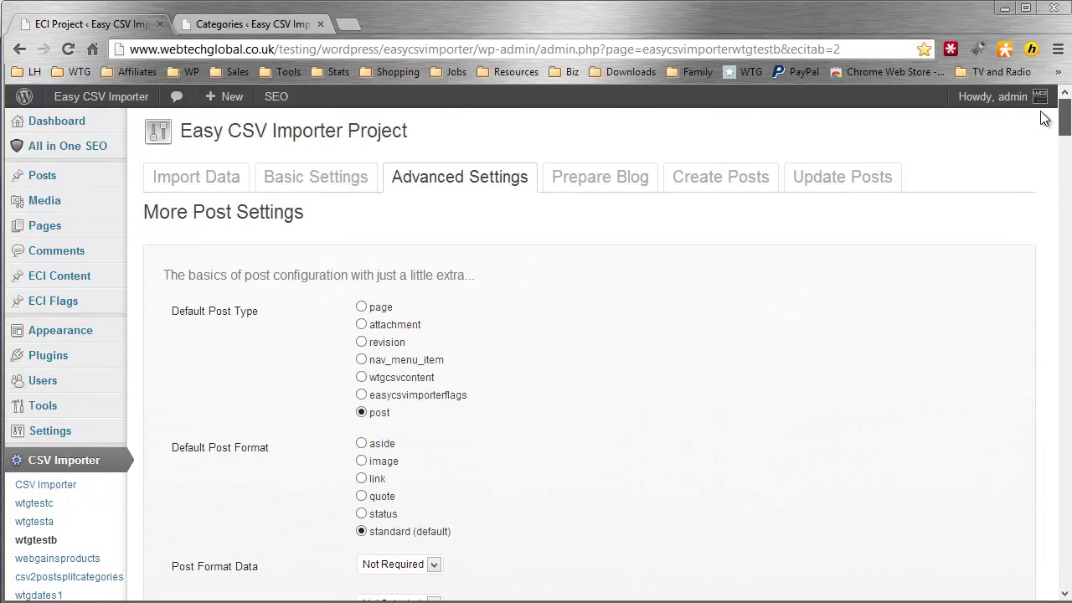
click(622, 191)
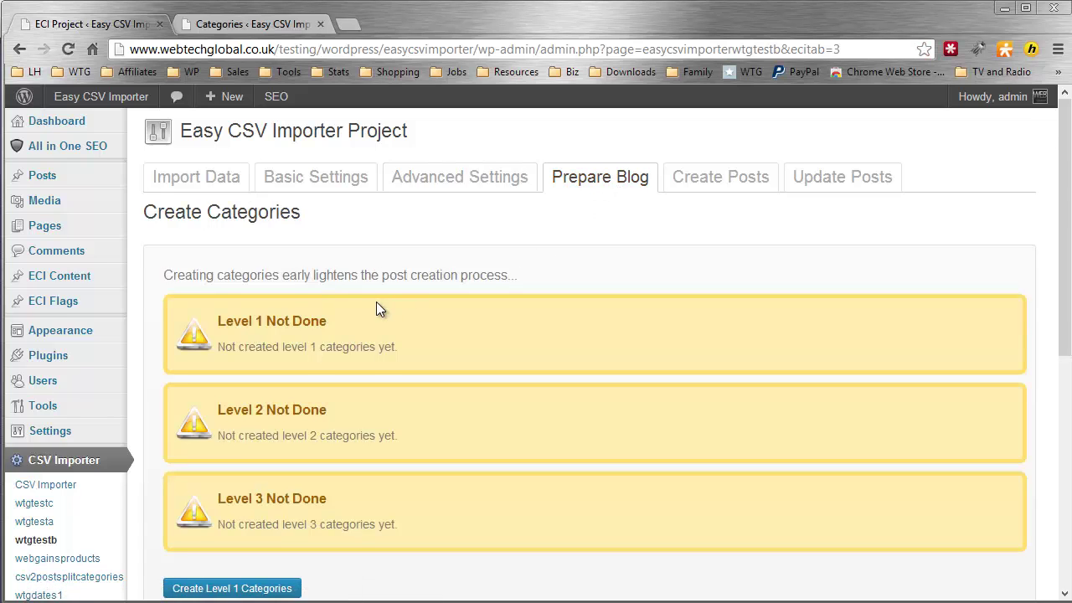
scroll(376, 310, down, 1)
click(266, 505)
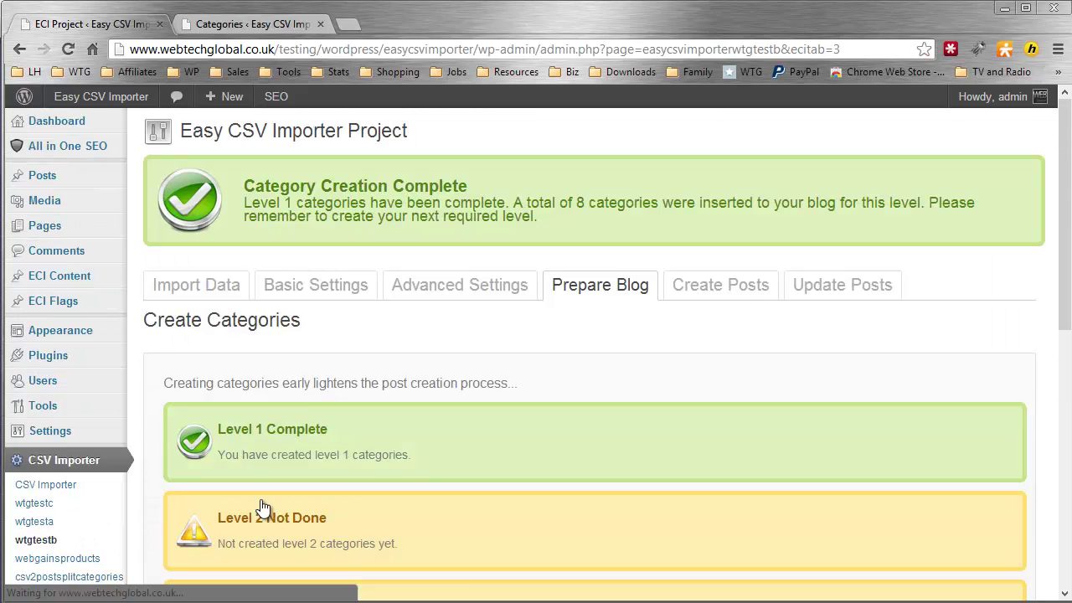
Reload the blog's post Categories page and check the level 1 categories listed there.
click(227, 19)
click(74, 287)
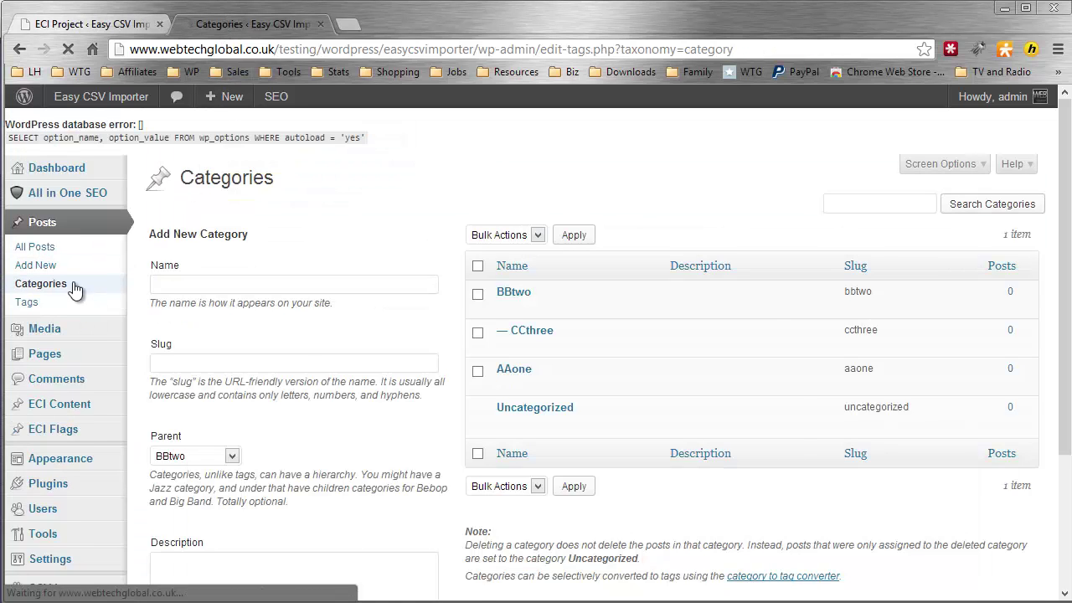
scroll(333, 217, down, 1)
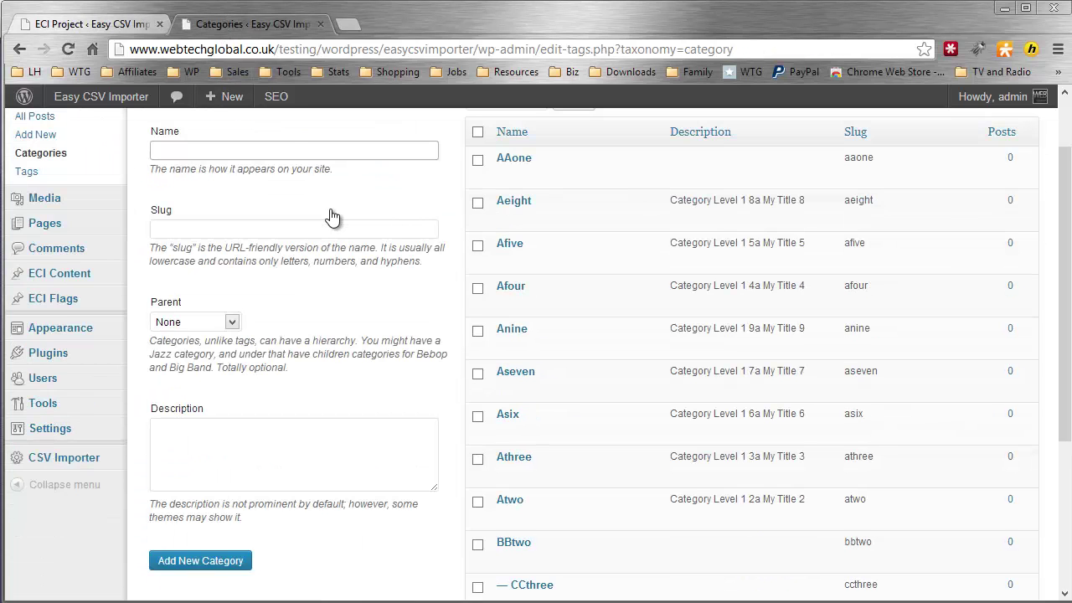
scroll(333, 217, up, 1)
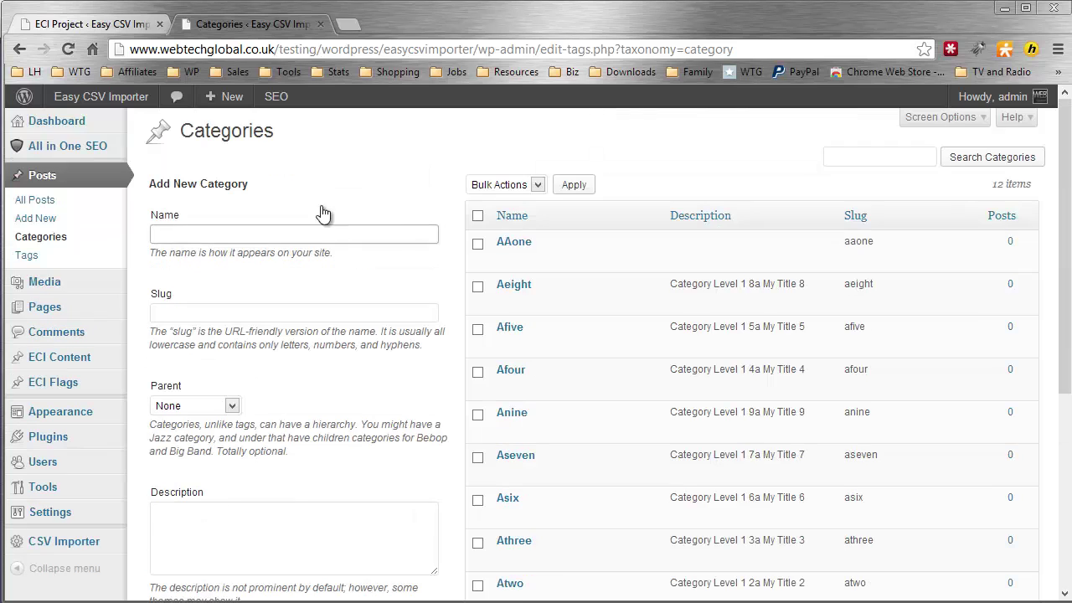
Add a temporary category named test, delete it, and reload the Categories page.
click(193, 236)
text(test)
scroll(196, 251, down, 1)
click(222, 561)
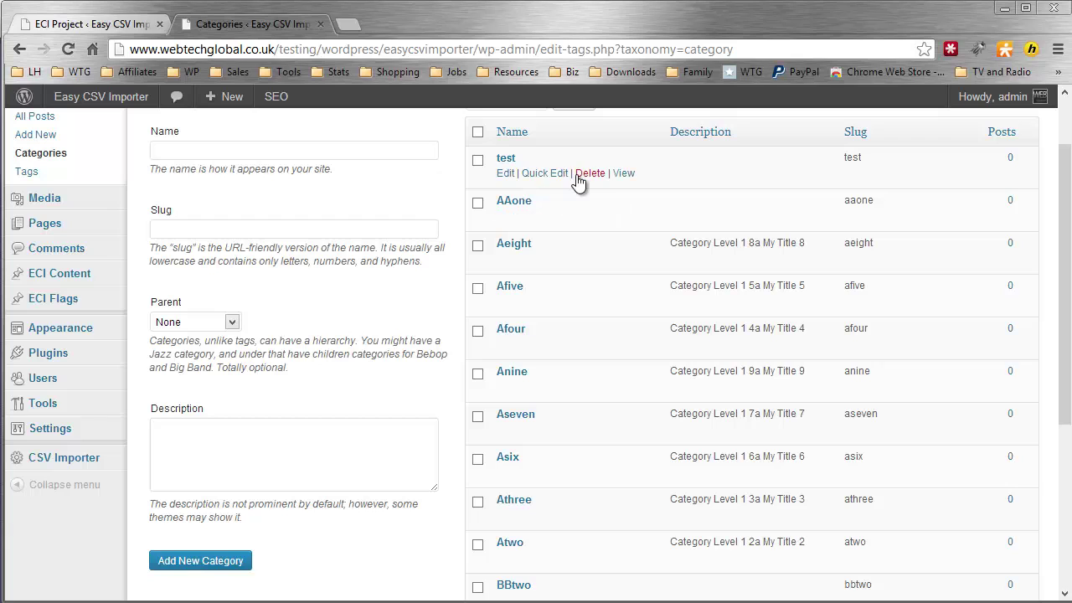
click(582, 174)
click(589, 340)
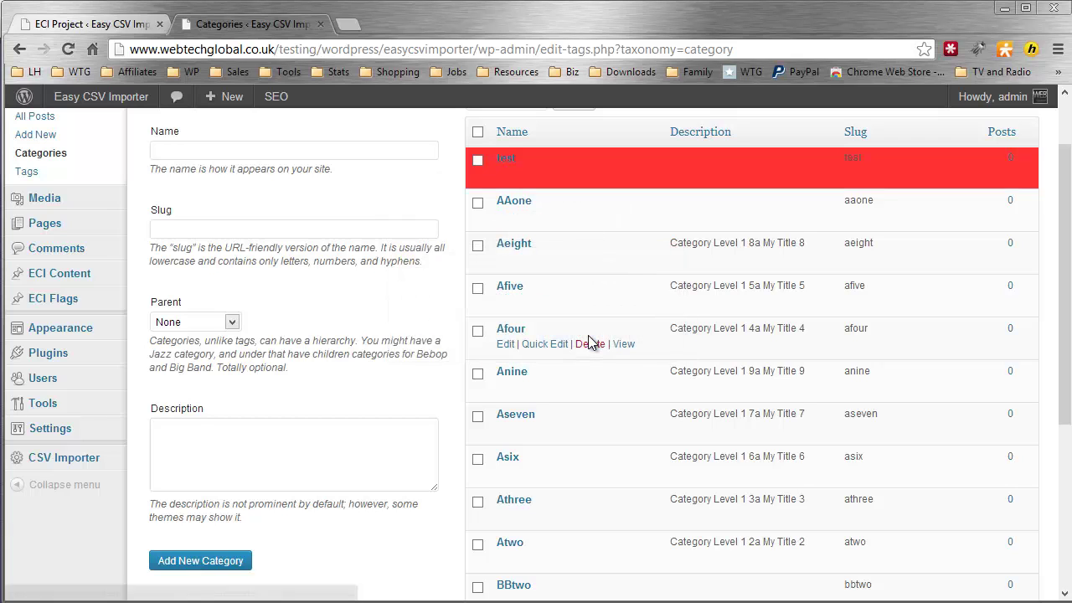
click(61, 161)
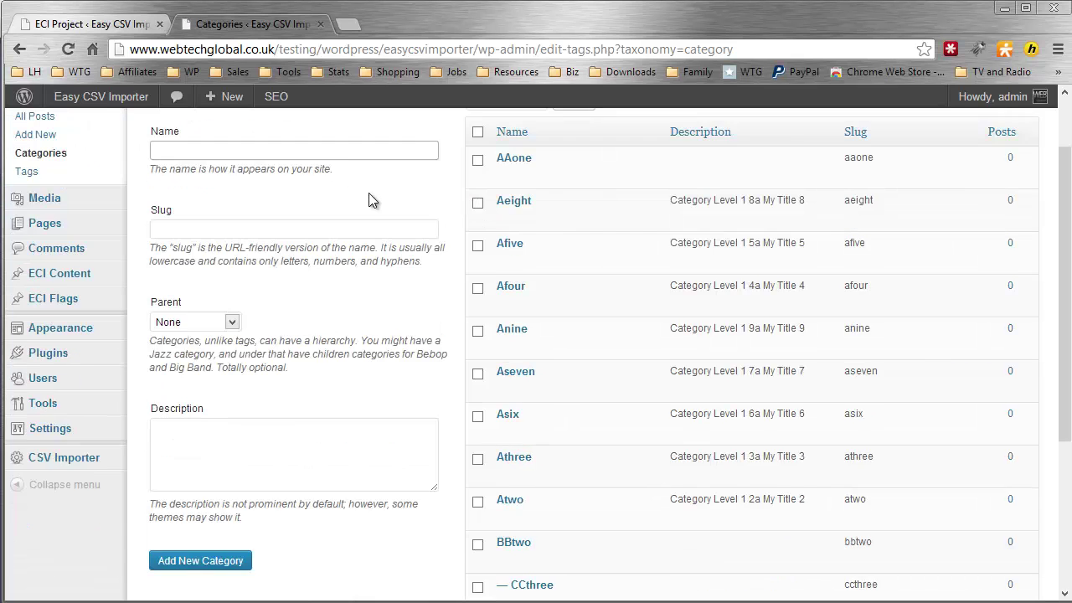
Examine the level 1 categories from Aeight to Atwo alongside the existing AAone, BBtwo and CCthree categories.
scroll(373, 201, down, 1)
scroll(373, 201, down, 1)
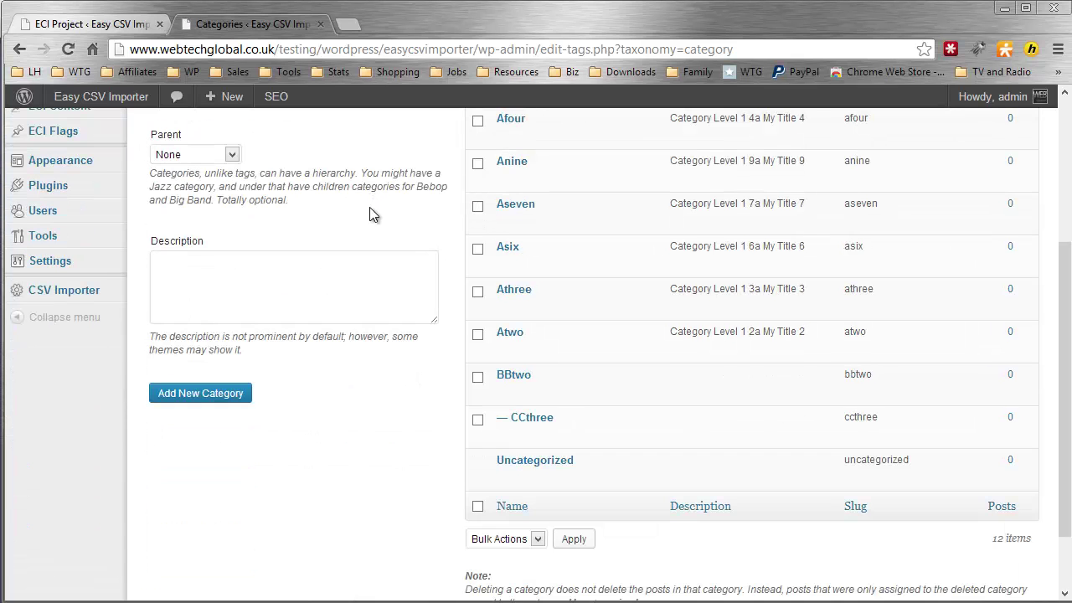
scroll(373, 214, up, 2)
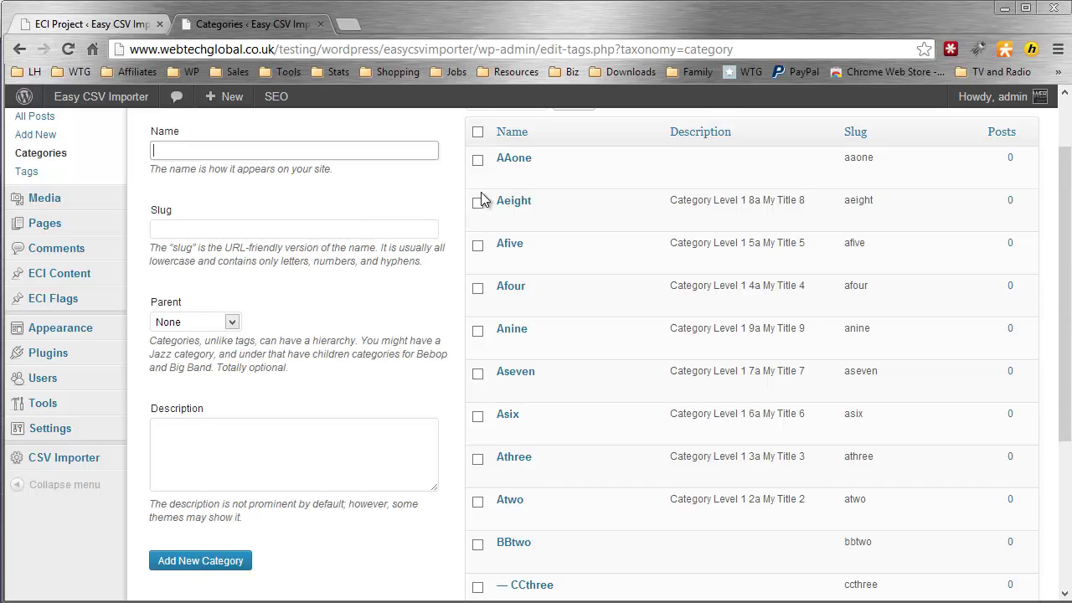
mouse_move(529, 182)
mouse_move(542, 215)
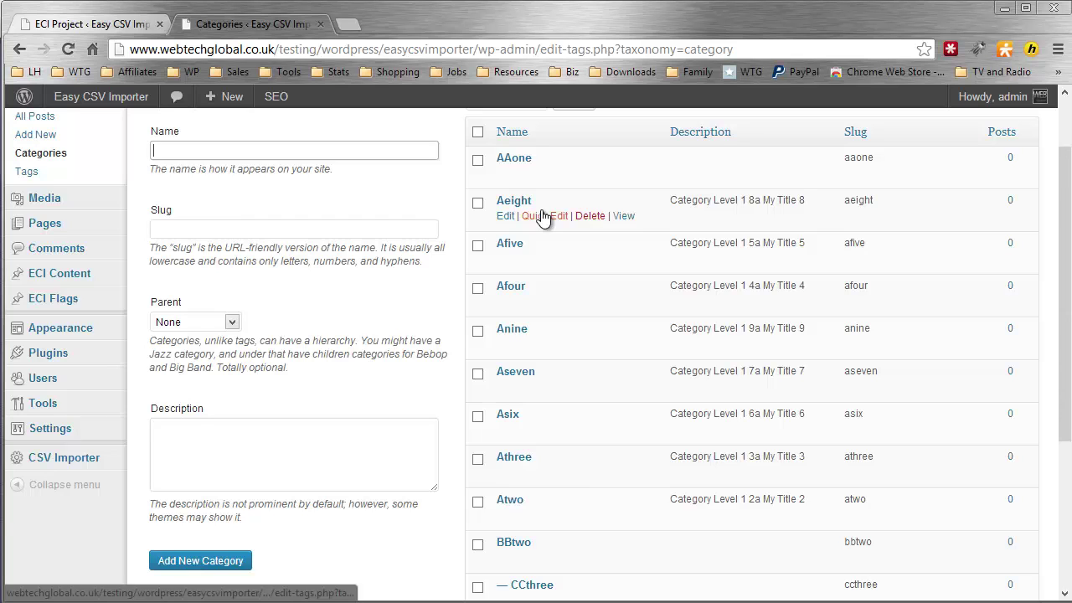
scroll(542, 215, down, 1)
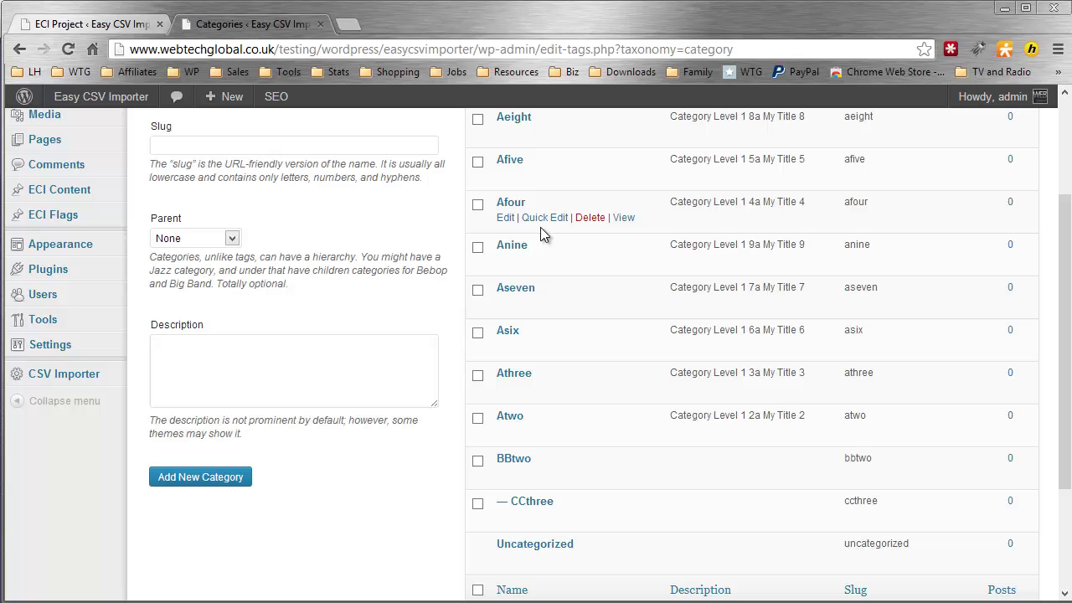
scroll(541, 227, down, 1)
scroll(540, 227, up, 1)
scroll(540, 227, up, 2)
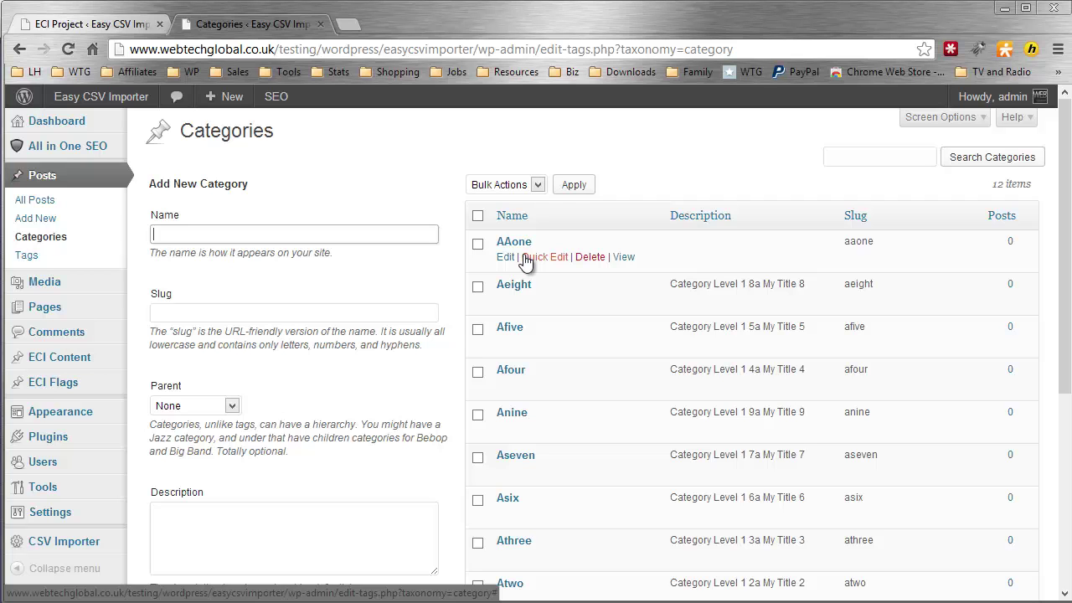
Return to the Easy CSV Importer project and create the level 2 categories.
click(104, 23)
scroll(333, 375, down, 2)
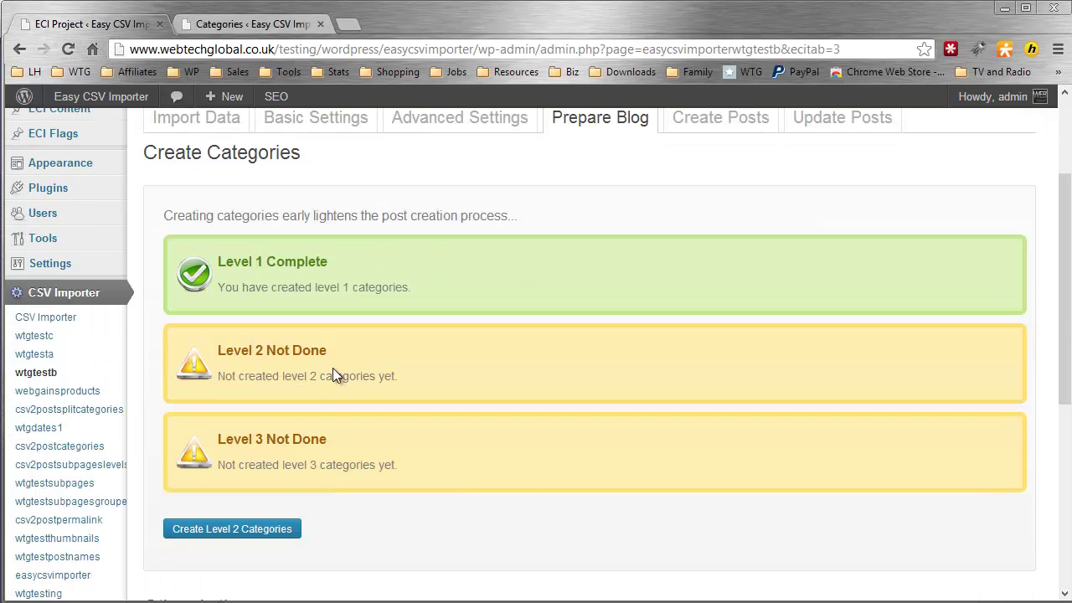
click(242, 532)
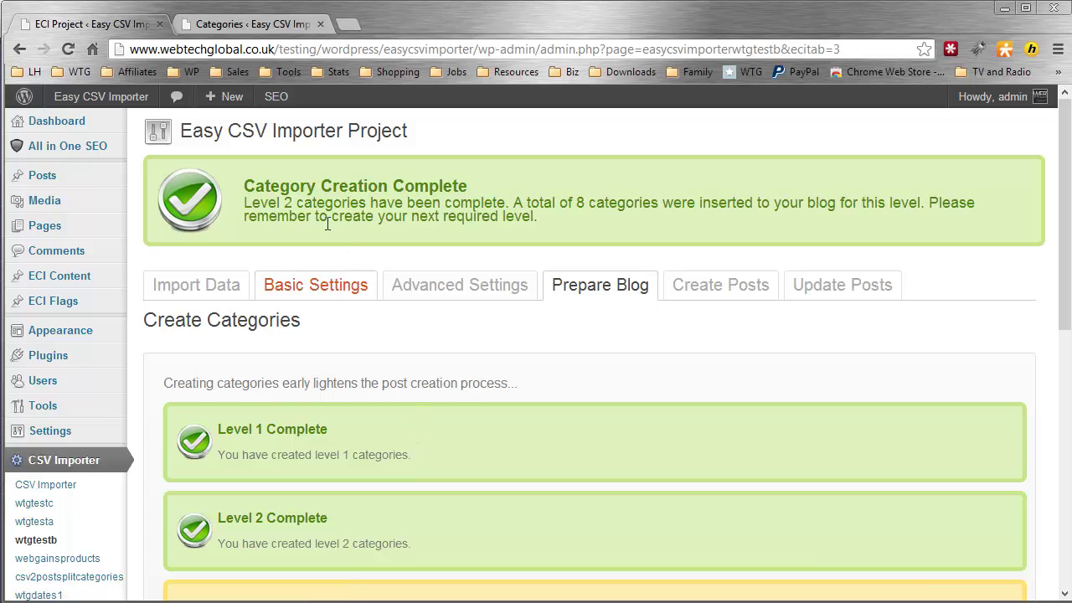
Reload the blog's Categories page and add a temporary parentless category named test.
click(255, 24)
click(85, 236)
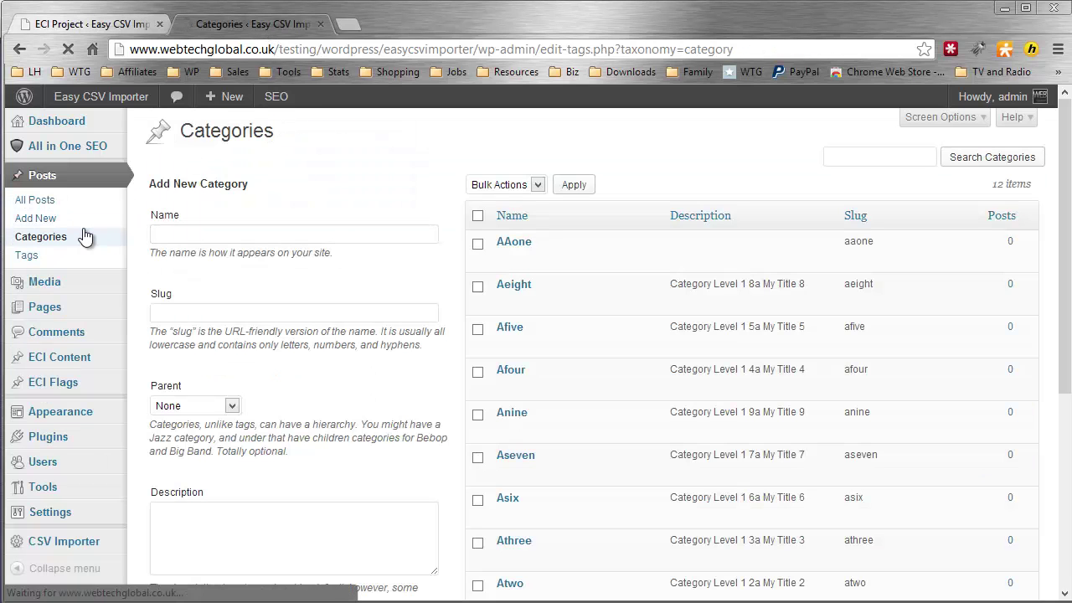
click(282, 232)
text(test)
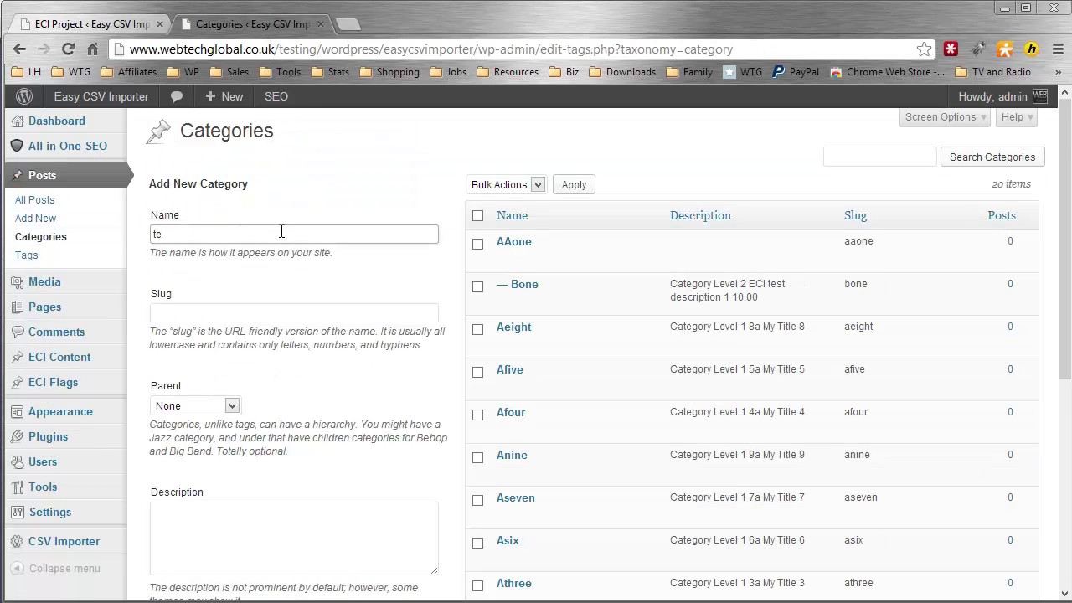
scroll(282, 232, down, 1)
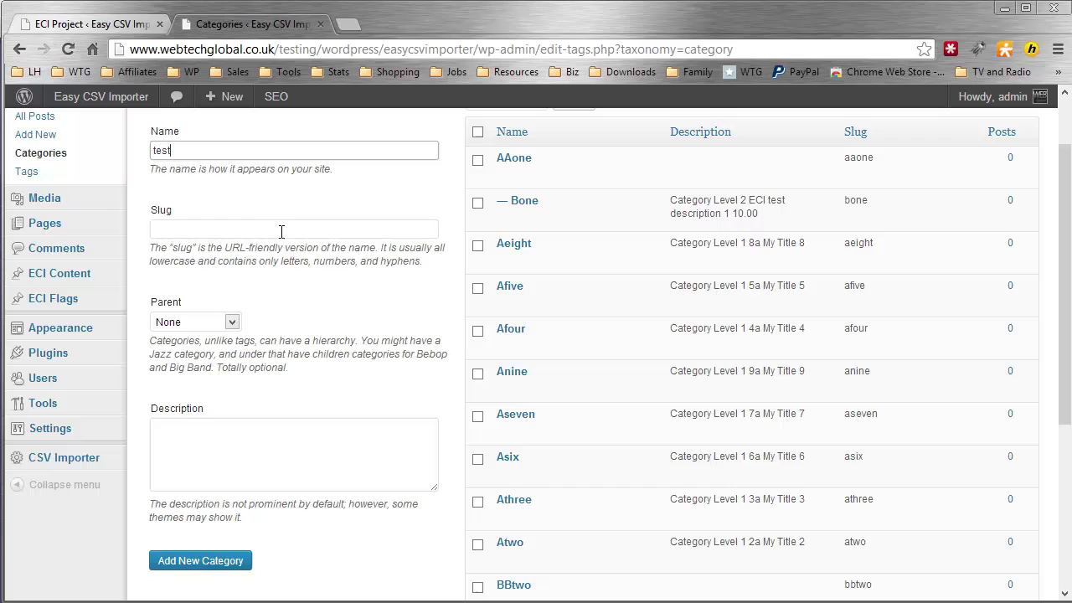
click(202, 560)
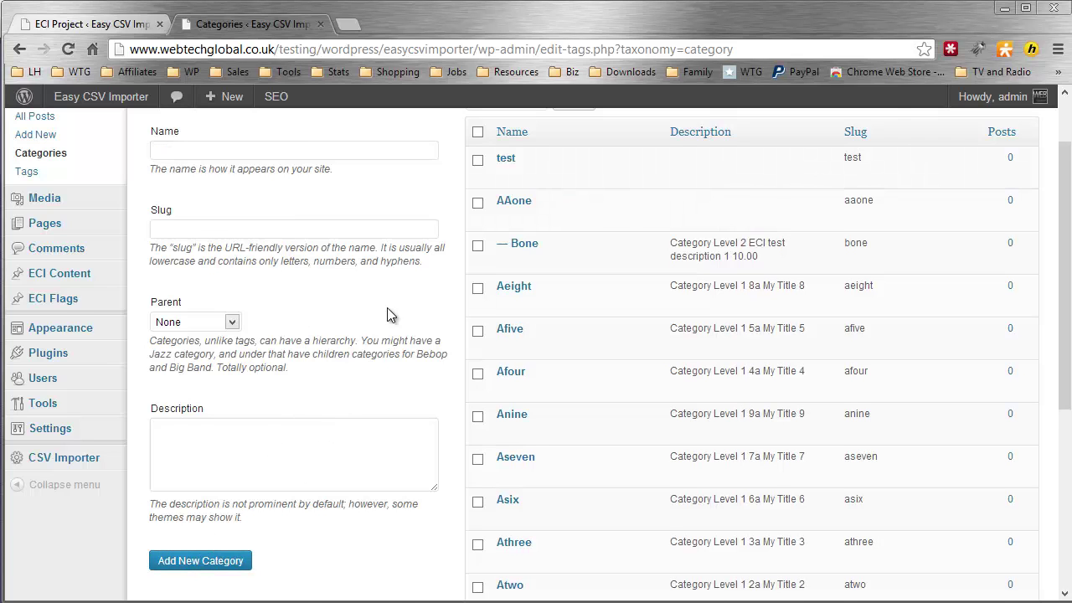
Permanently delete the test category and reload the Categories page to refresh the hierarchy.
scroll(402, 293, up, 1)
click(585, 259)
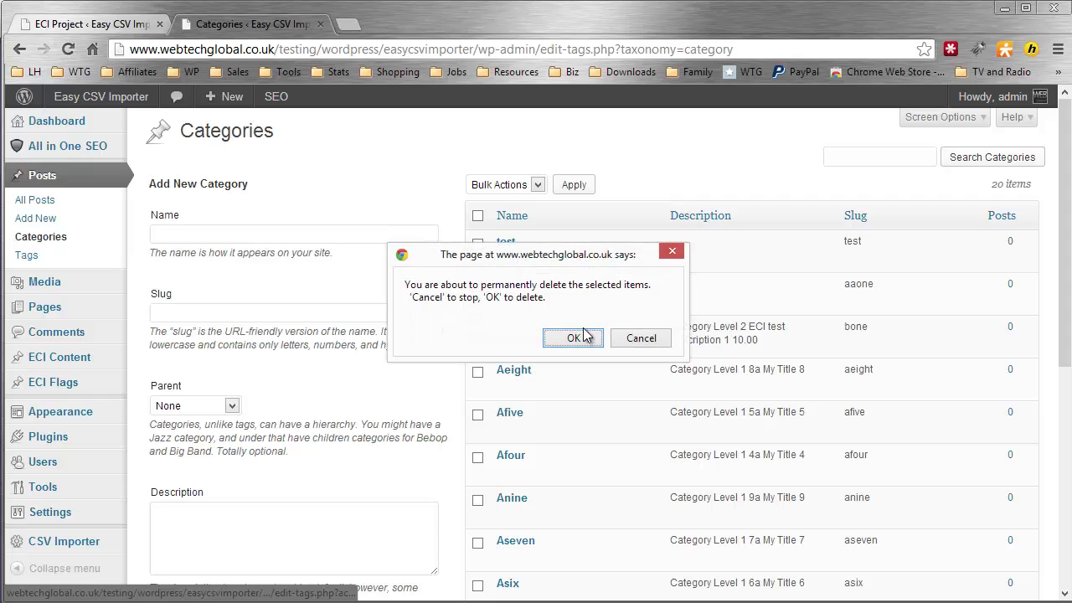
click(582, 339)
click(67, 236)
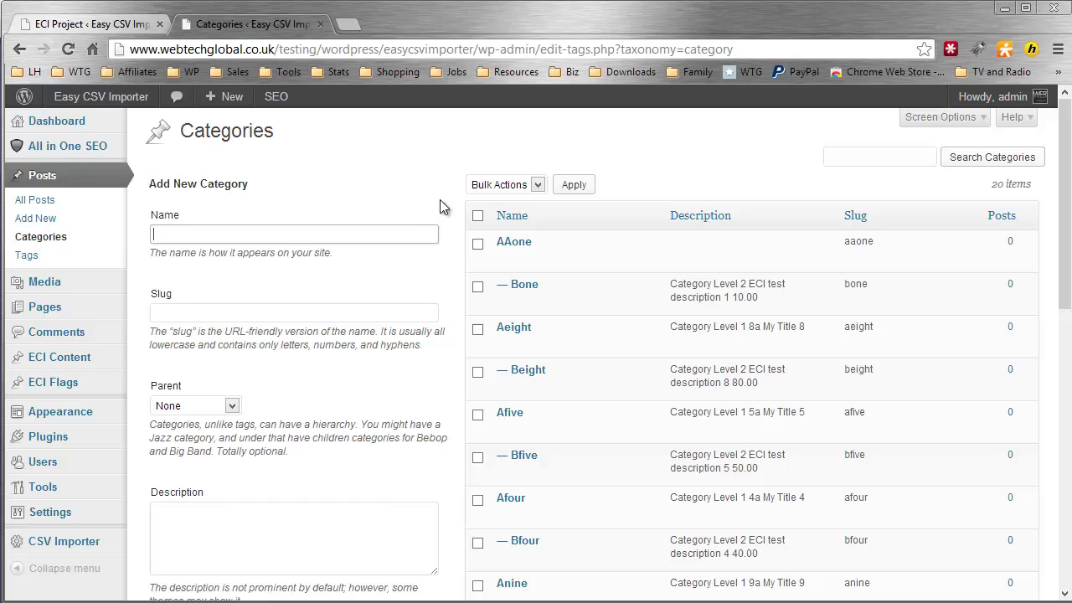
Examine how the level 2 categories nest under their level 1 parents, including Bone under AAone.
scroll(439, 201, down, 1)
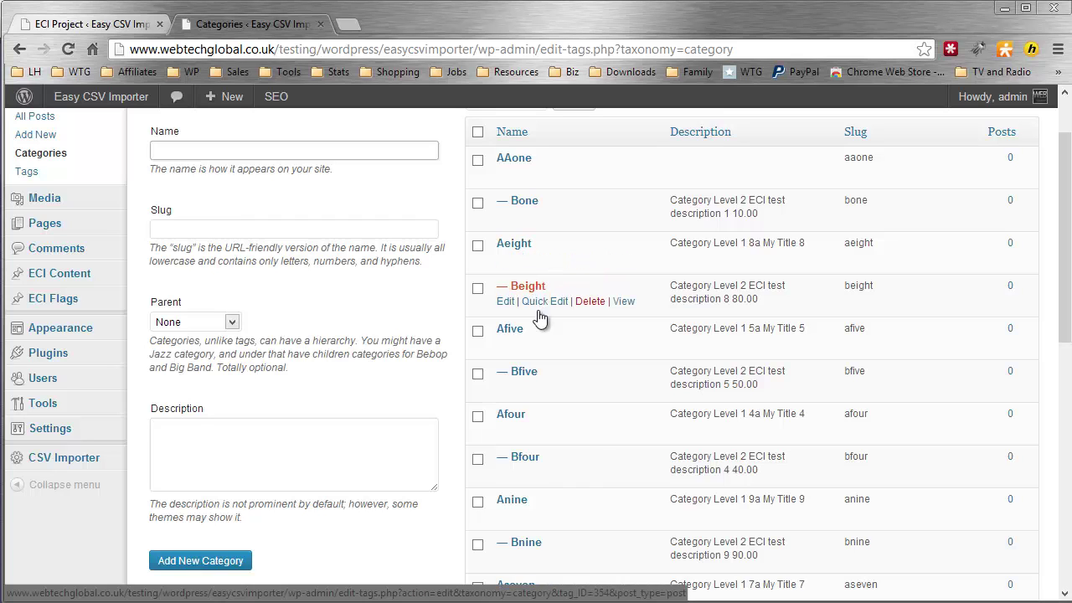
scroll(524, 381, down, 1)
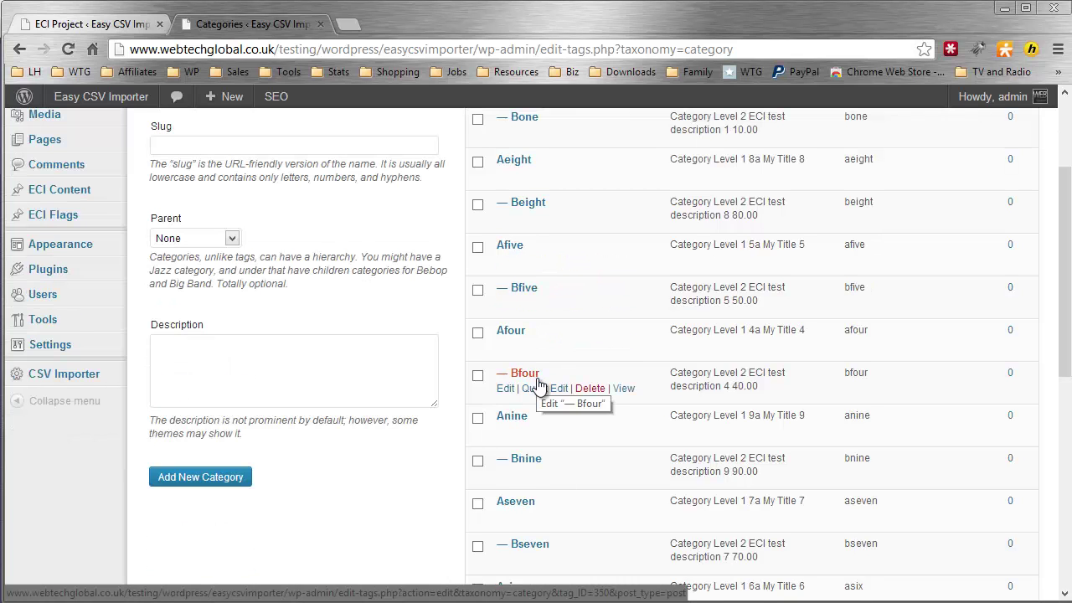
scroll(538, 378, down, 5)
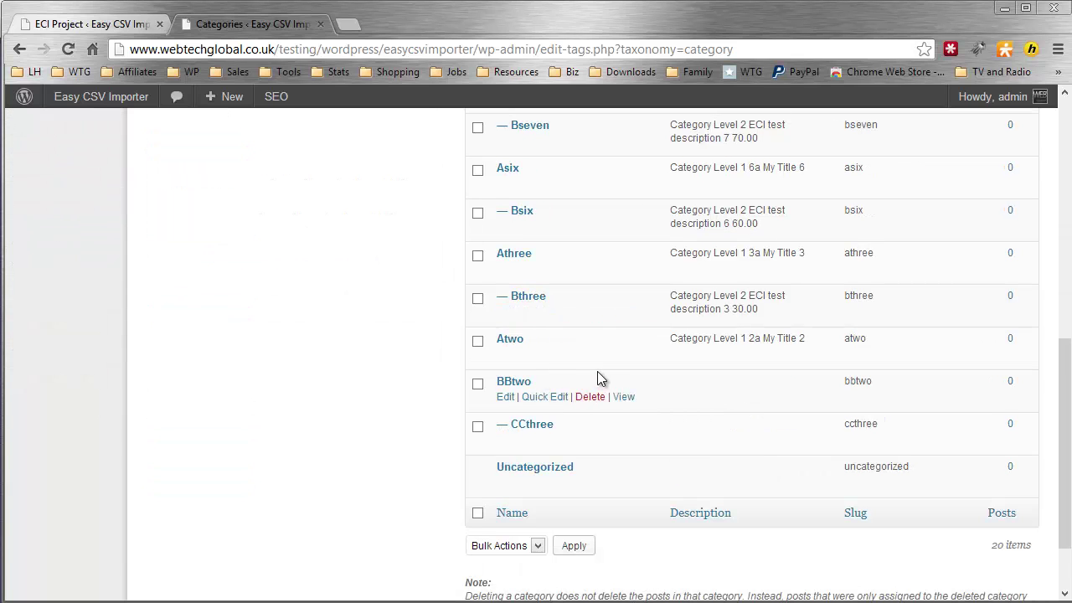
scroll(593, 370, up, 5)
scroll(591, 357, up, 1)
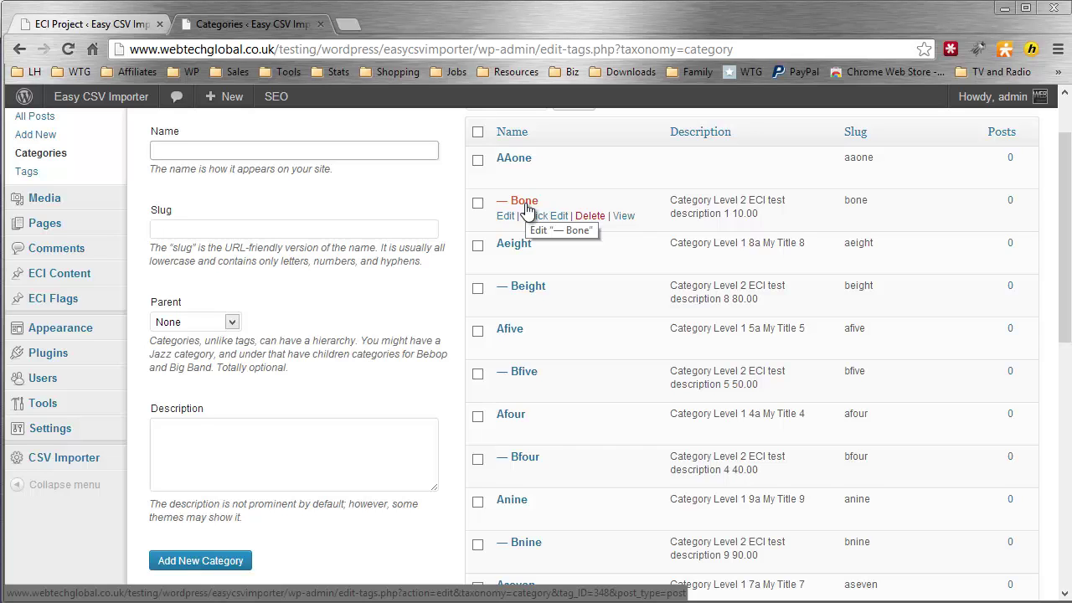
Return to the Easy CSV Importer project and create the level 3 categories.
click(105, 24)
scroll(292, 257, down, 3)
scroll(292, 256, down, 1)
click(250, 447)
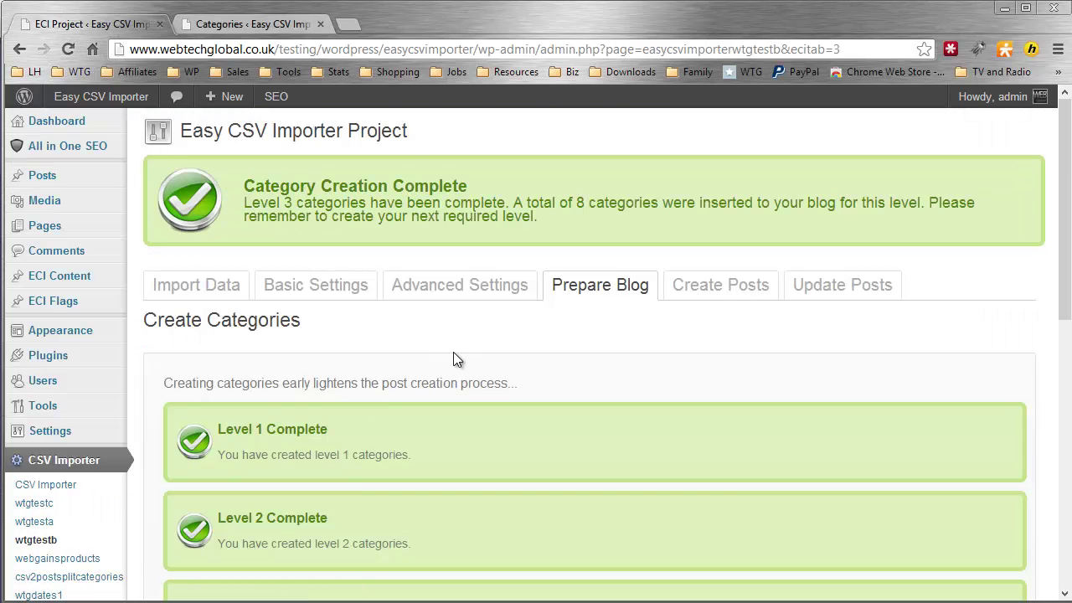
Reload the blog's Categories page after the level 3 creation and add a category named test without a parent.
click(260, 24)
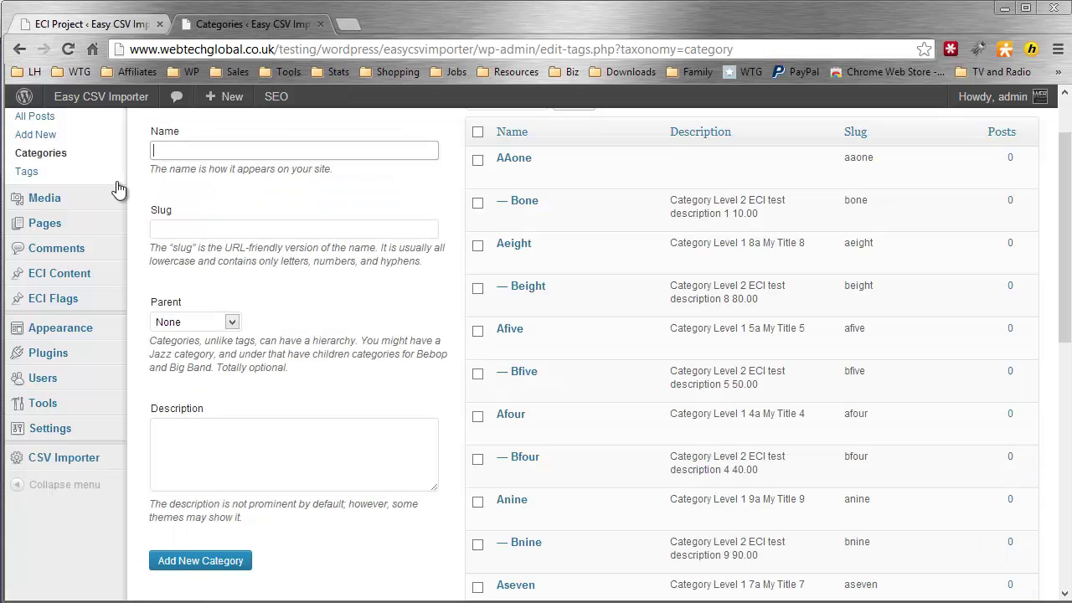
click(74, 157)
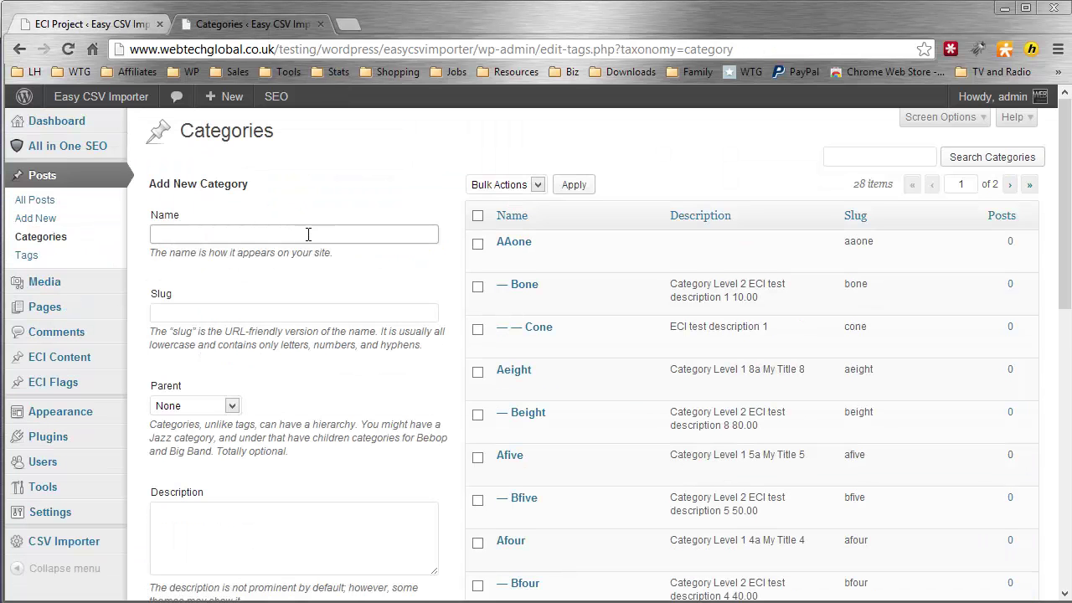
click(308, 235)
text(test)
scroll(309, 235, down, 1)
click(211, 561)
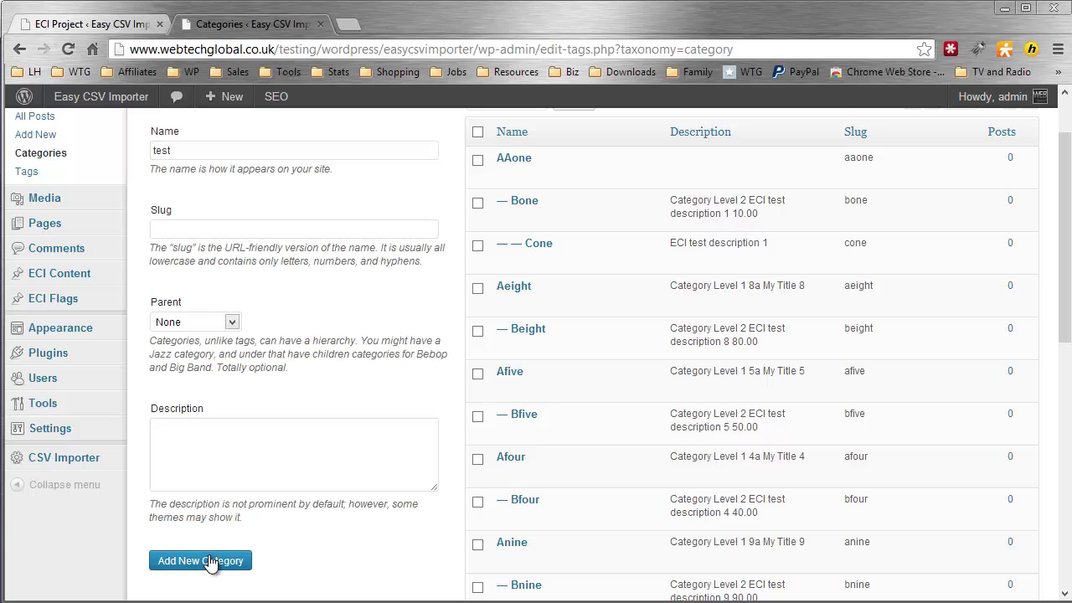
Permanently delete the temporary test category from the blog's category list.
click(586, 173)
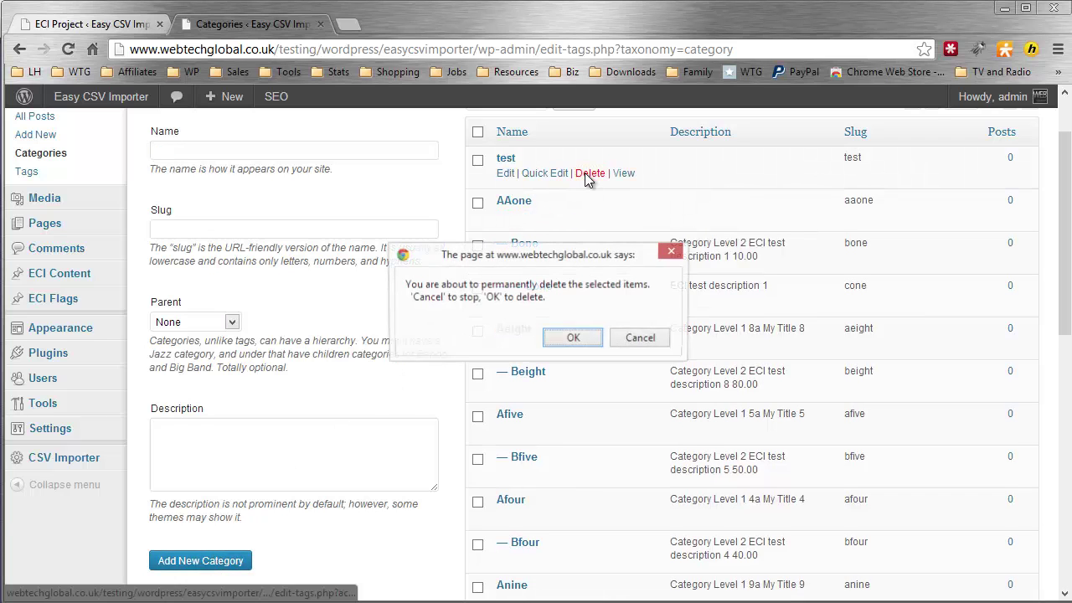
click(586, 336)
scroll(370, 225, up, 1)
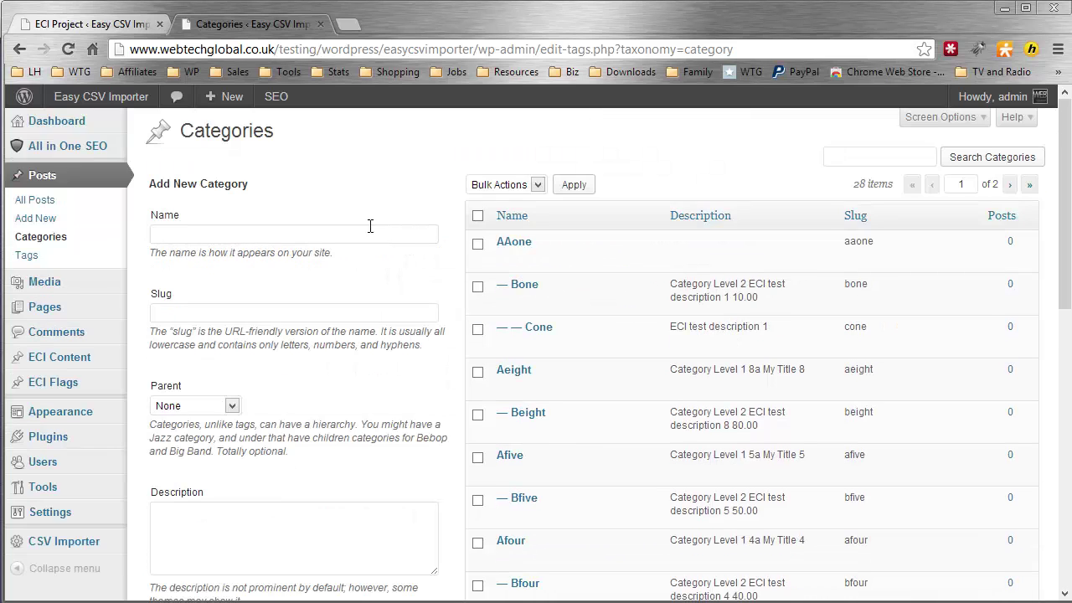
Reload the blog's Categories page and examine how the level 3 categories nest under their level 2 parents on the first page.
click(53, 243)
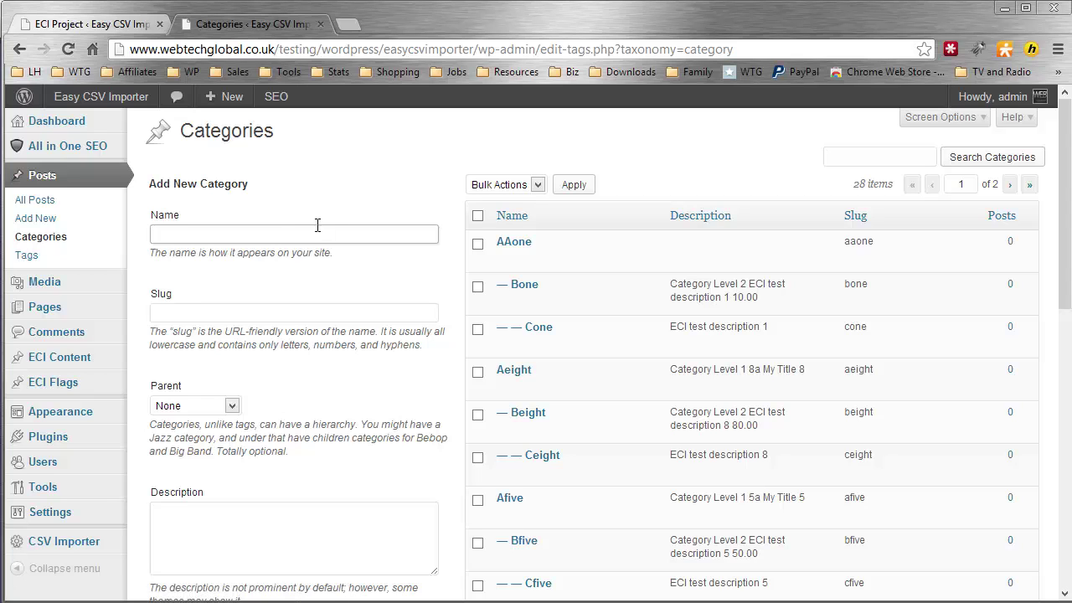
scroll(310, 178, down, 1)
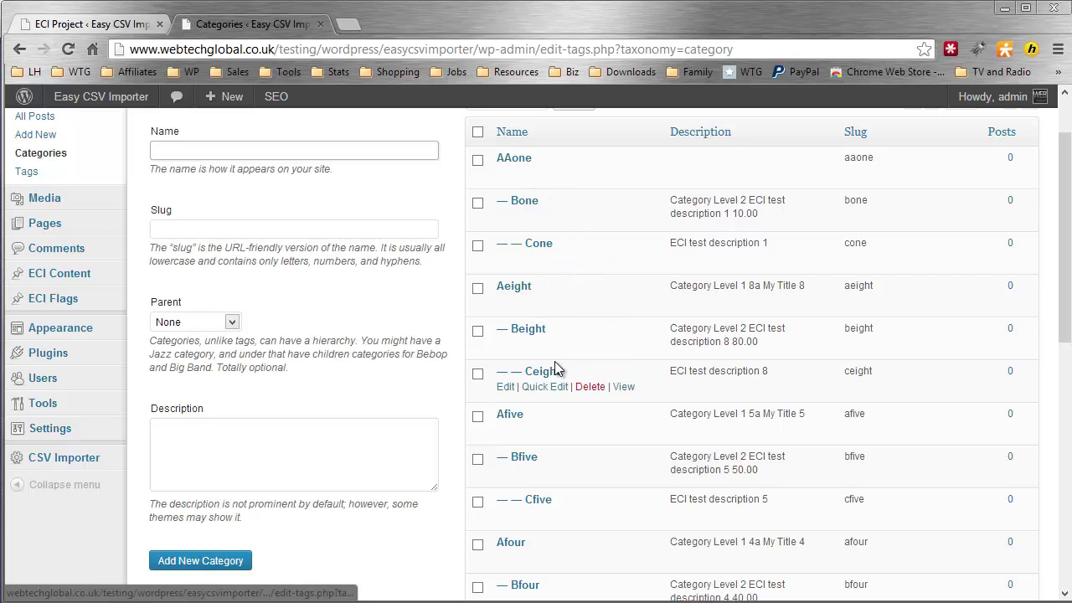
scroll(565, 327, down, 2)
scroll(565, 325, down, 2)
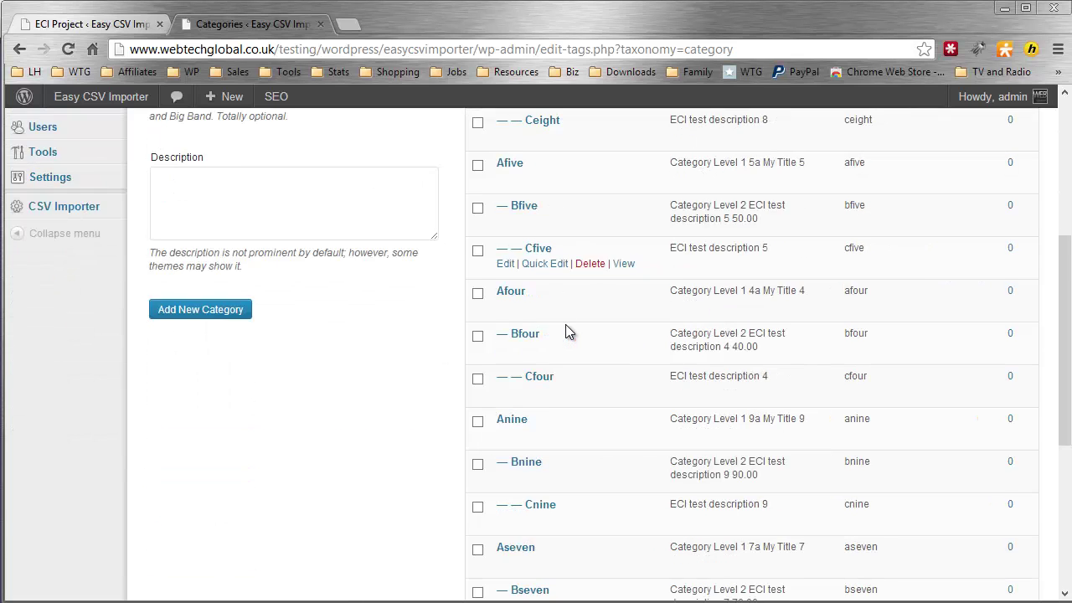
scroll(564, 319, down, 1)
scroll(564, 325, down, 1)
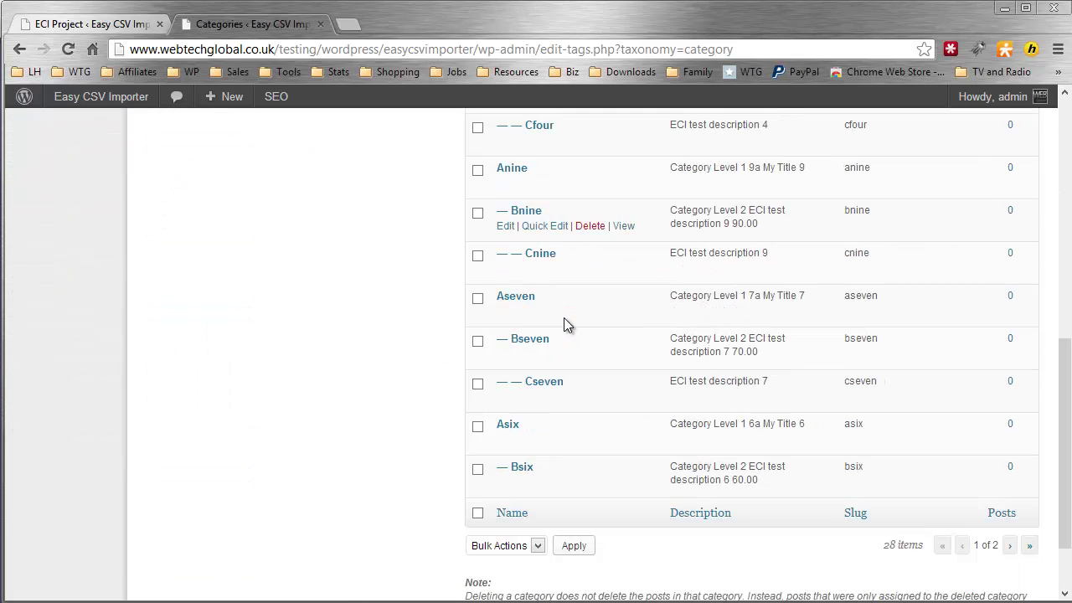
Open the second page of the category list and compare the nesting of the Asix, Athree and BBtwo groups, including CCthree and Ctwo.
click(1010, 546)
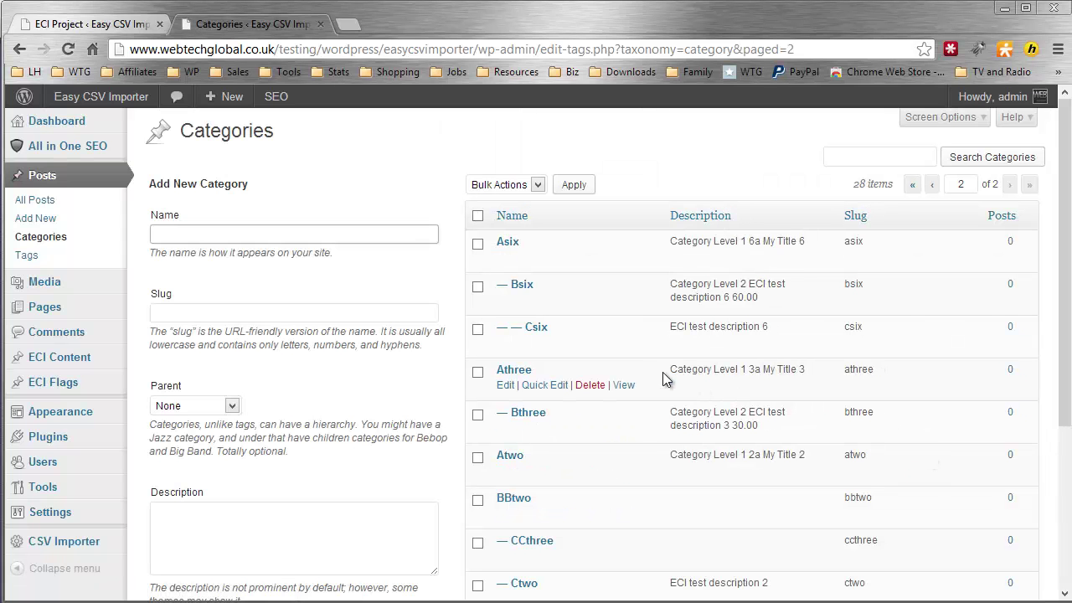
scroll(609, 362, down, 1)
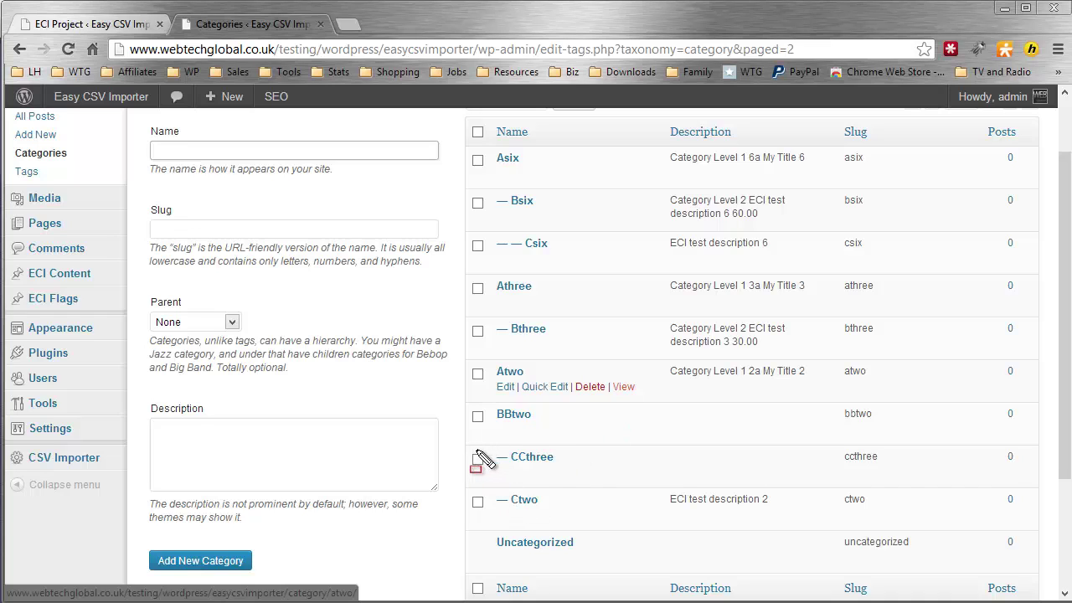
drag(469, 445, 595, 485)
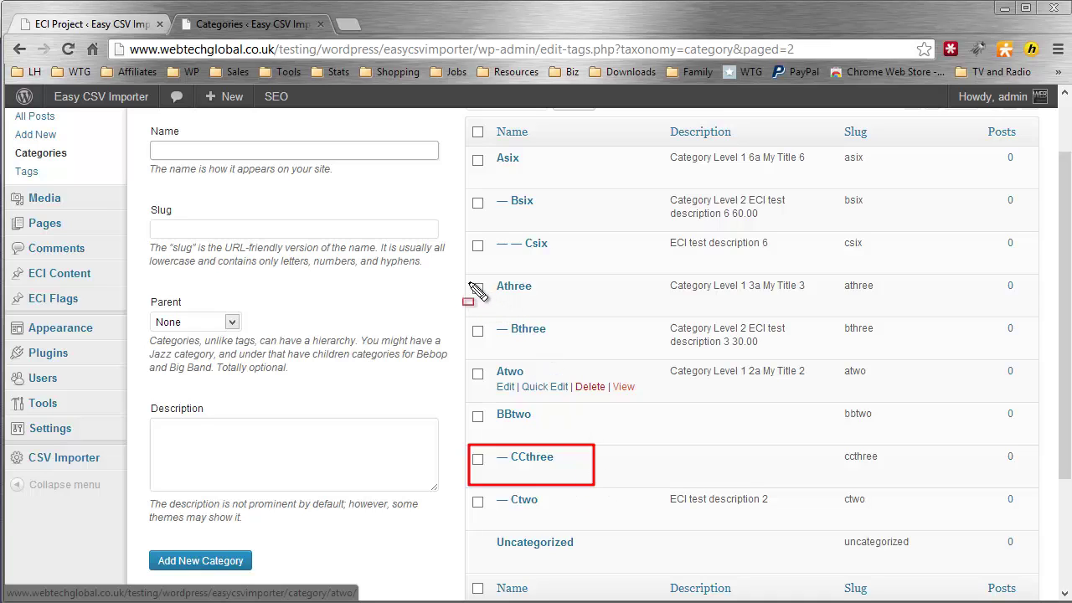
mouse_move(460, 270)
mouse_down()
mouse_move(518, 320)
mouse_move(598, 357)
mouse_move(706, 379)
mouse_up()
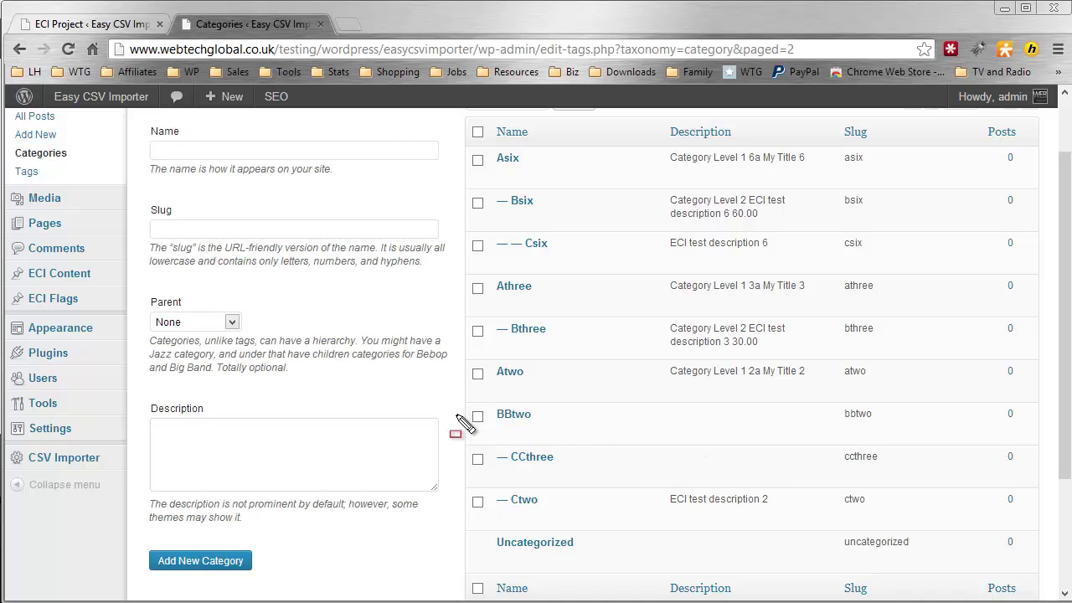
drag(452, 400, 602, 490)
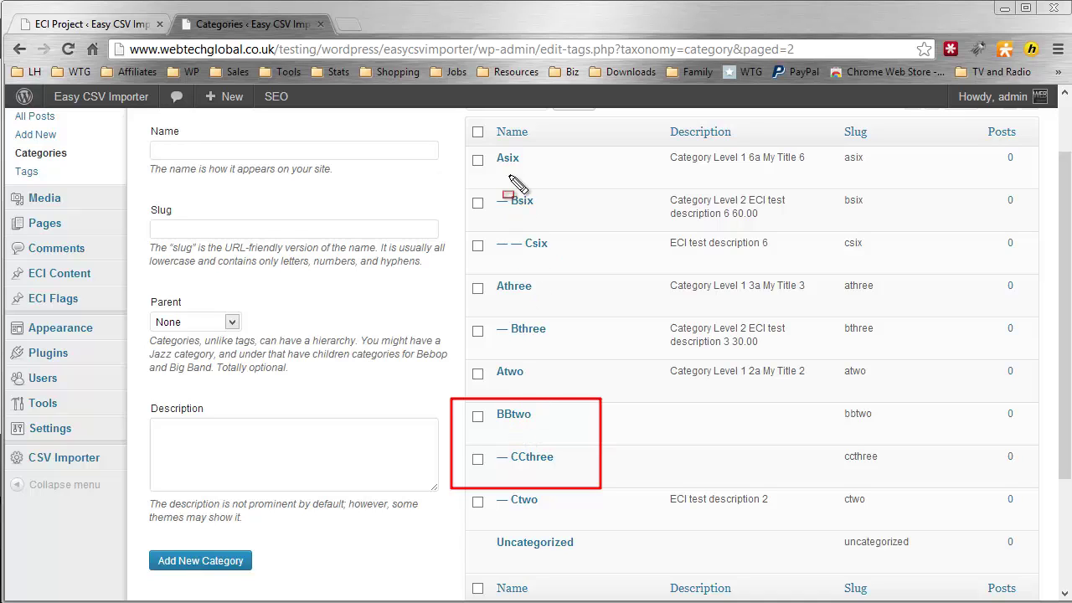
drag(450, 137, 596, 270)
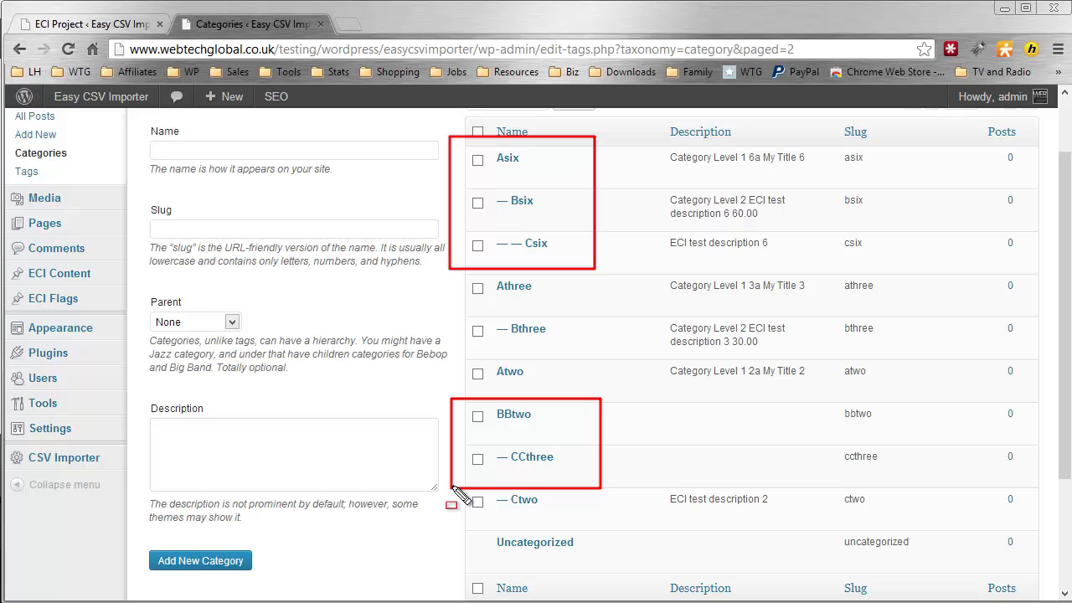
mouse_move(454, 488)
mouse_down()
mouse_move(590, 534)
mouse_move(597, 554)
mouse_move(600, 528)
mouse_up()
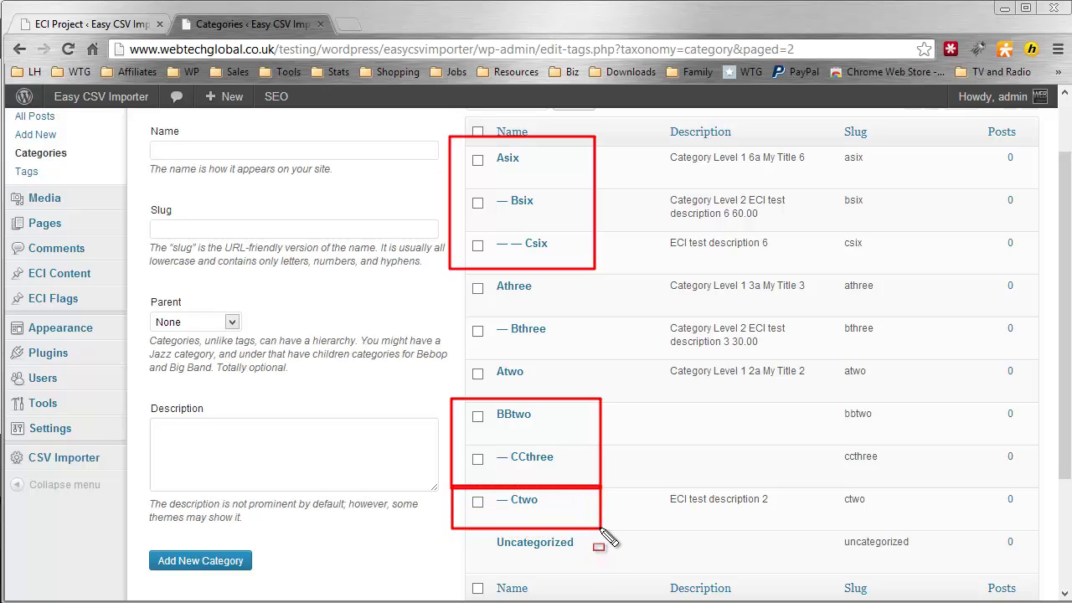